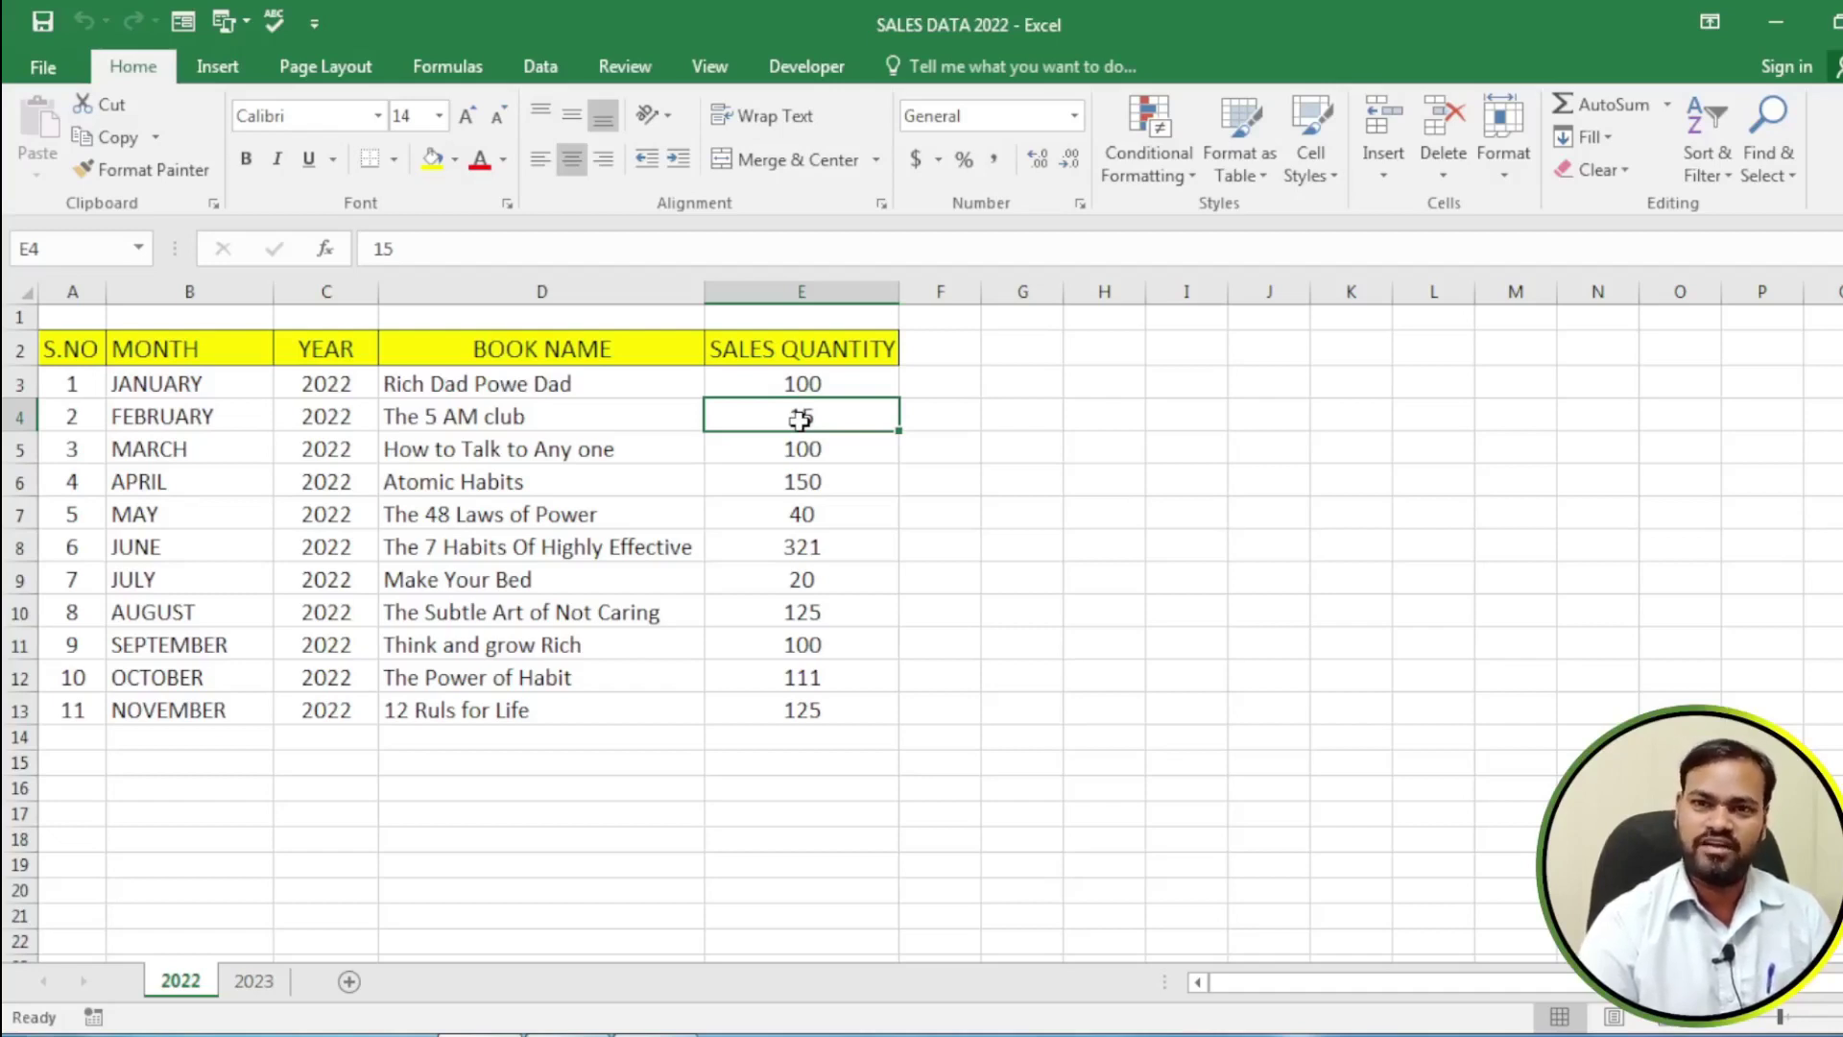
Compare the monthly book sales on the 2022 and 2023 sheets by alternating between them
click(639, 643)
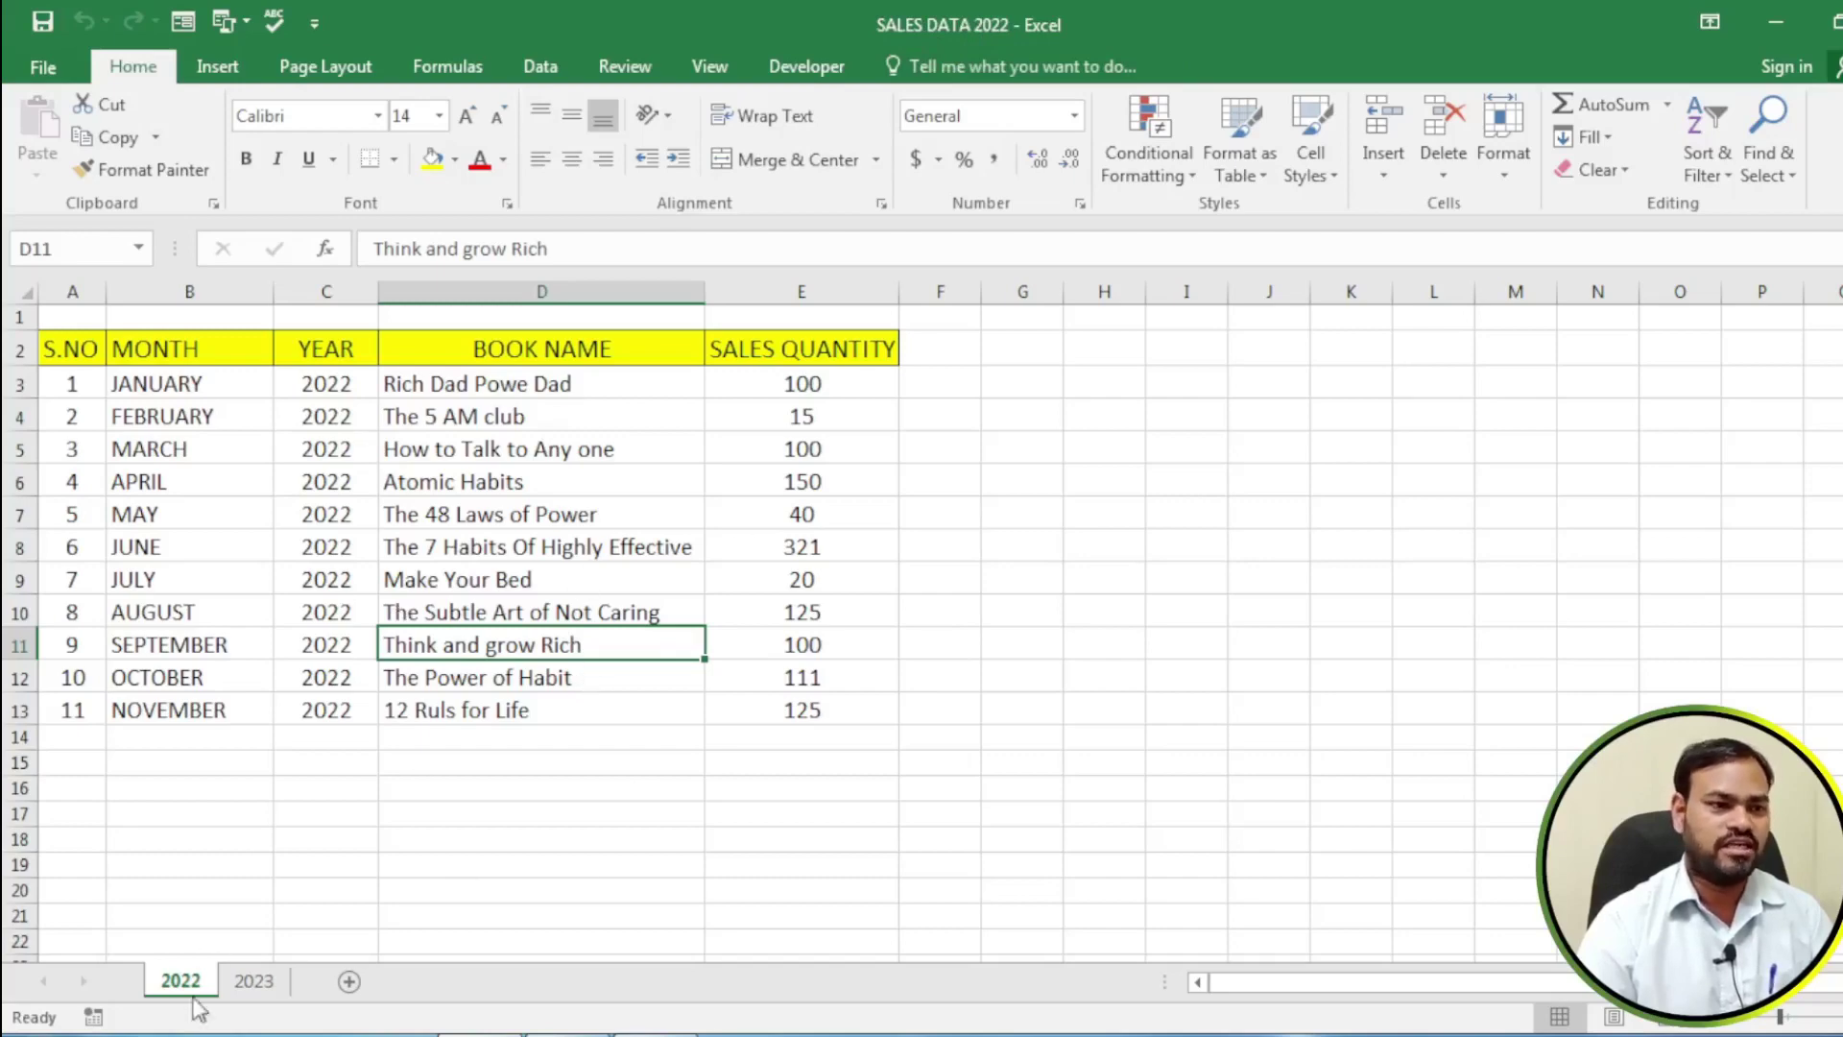
click(253, 980)
click(178, 982)
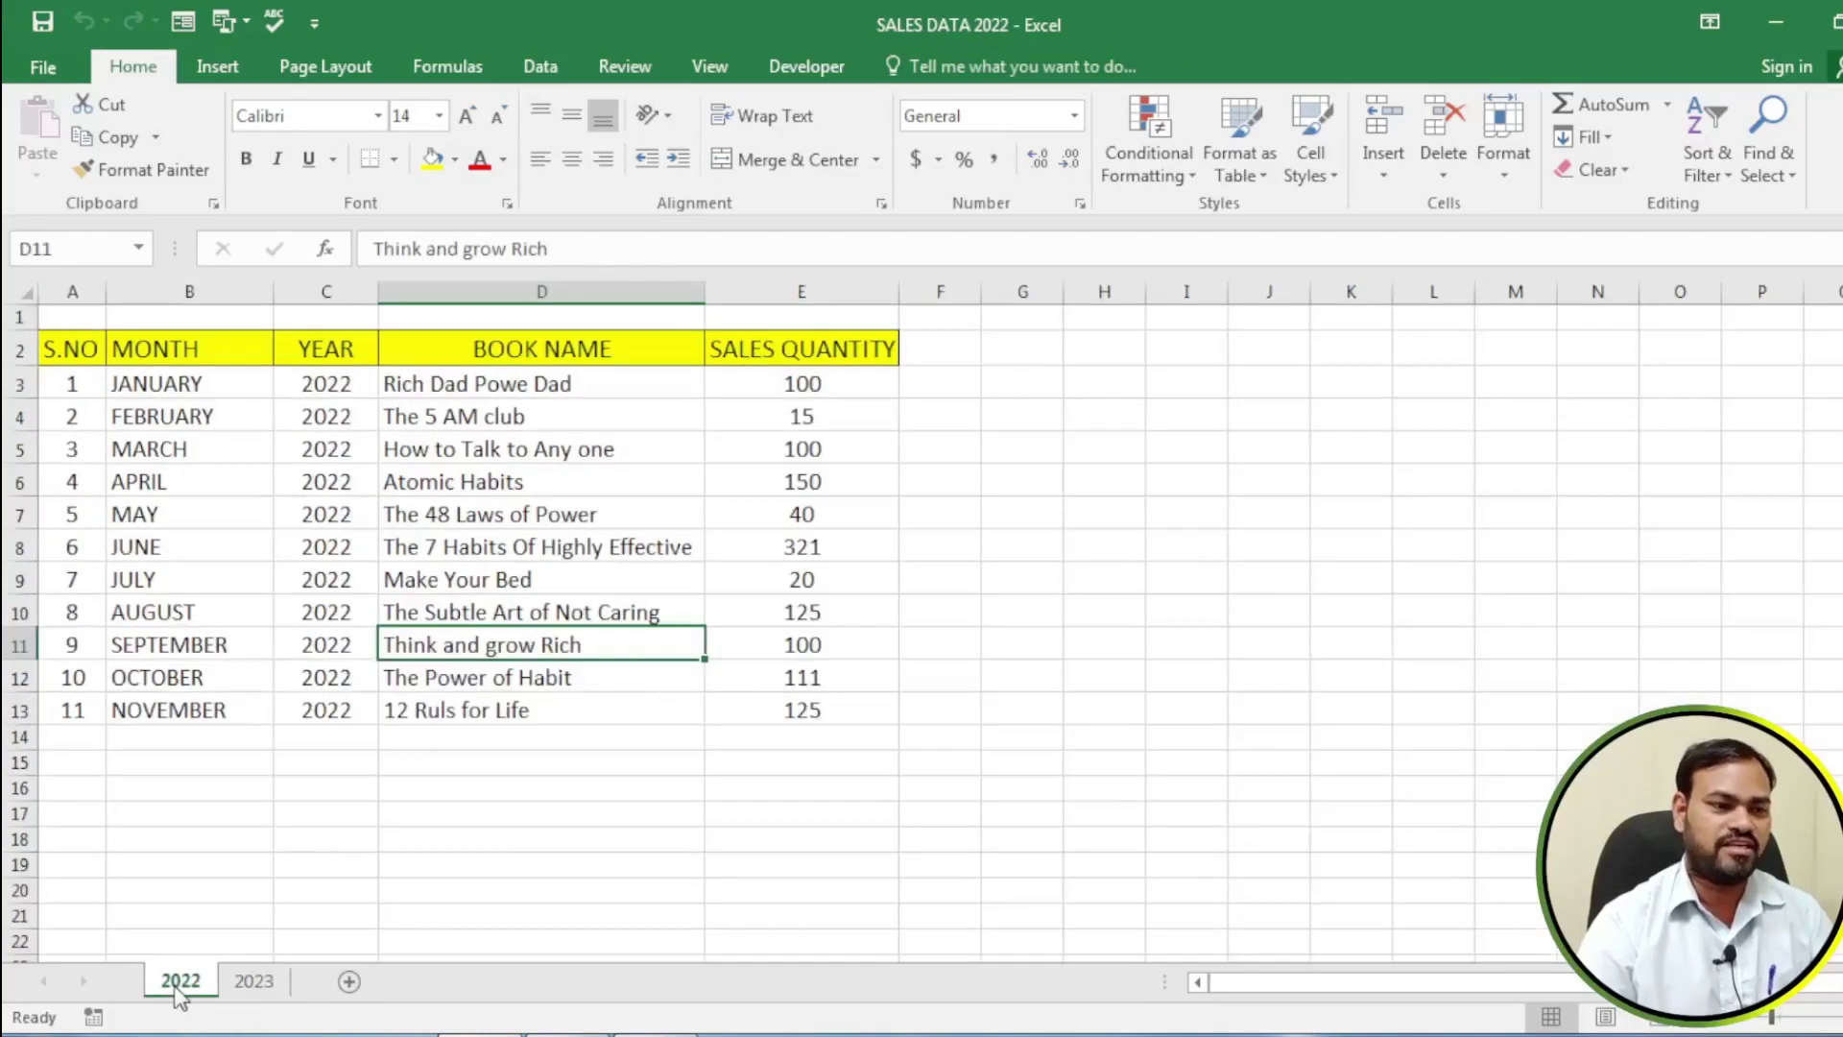
click(251, 980)
click(184, 982)
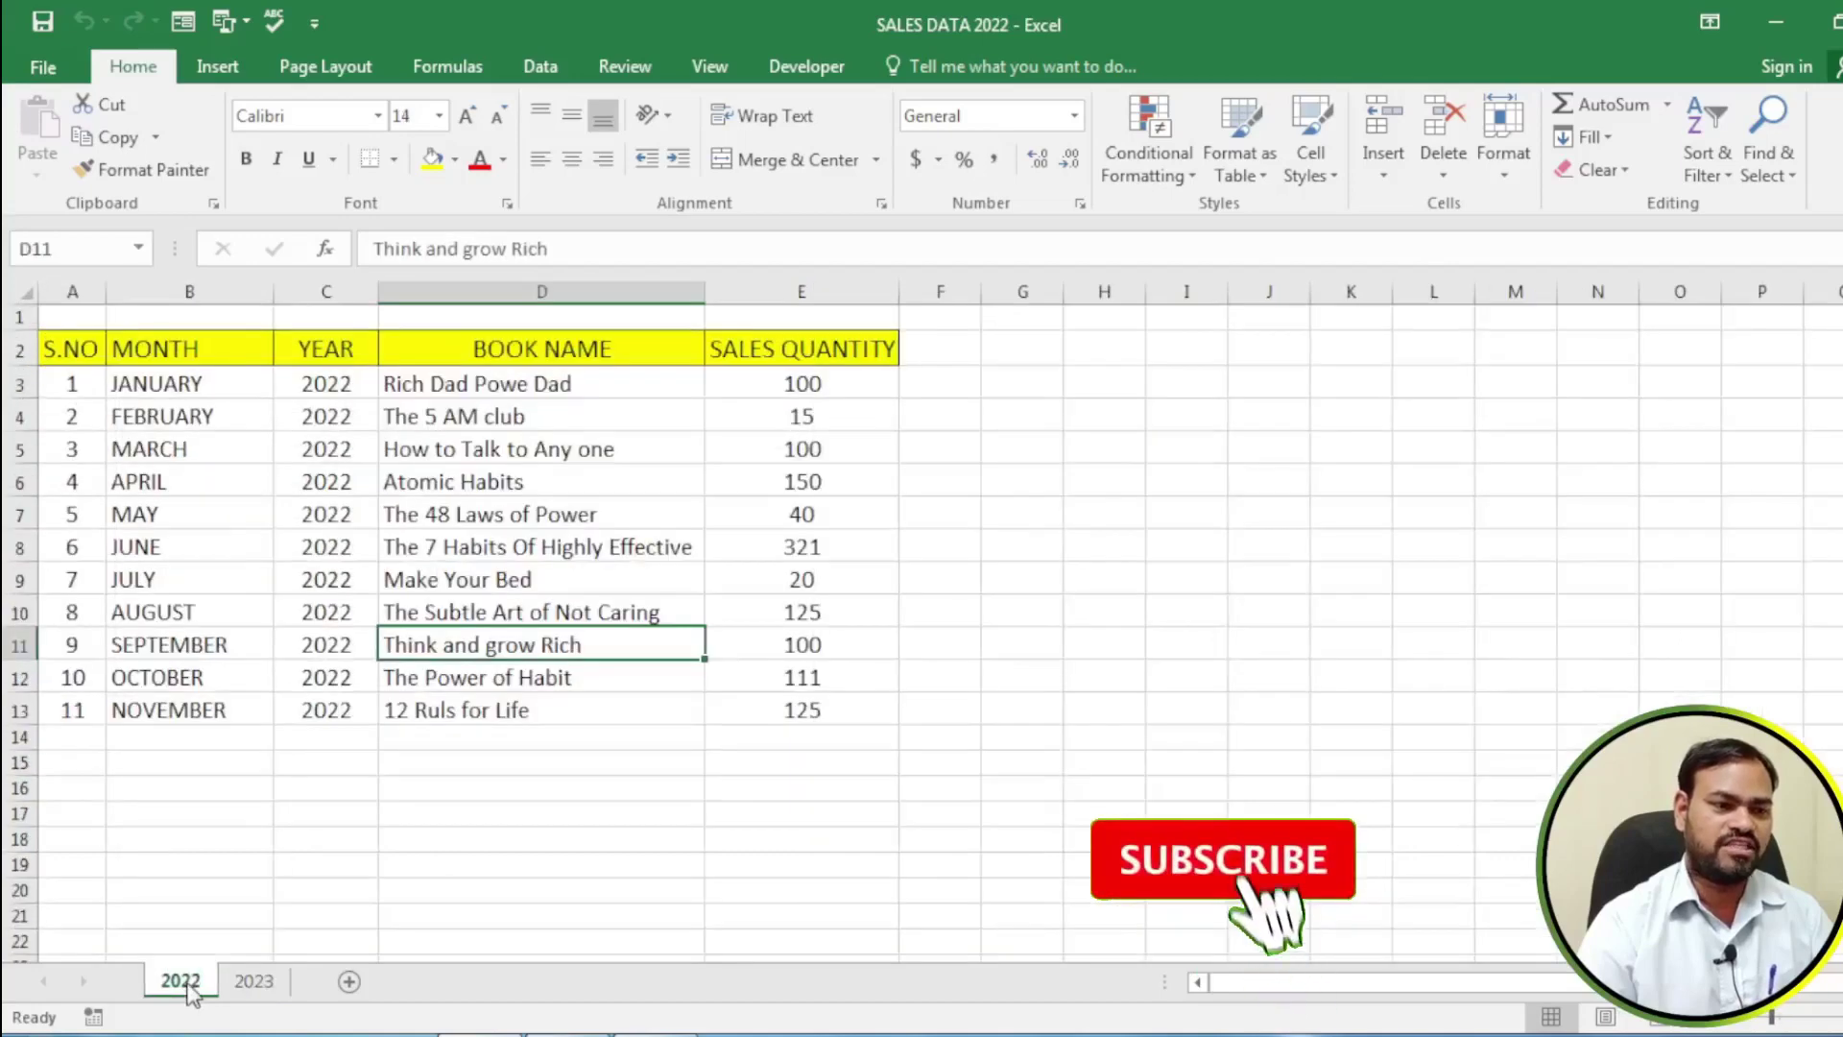
click(253, 980)
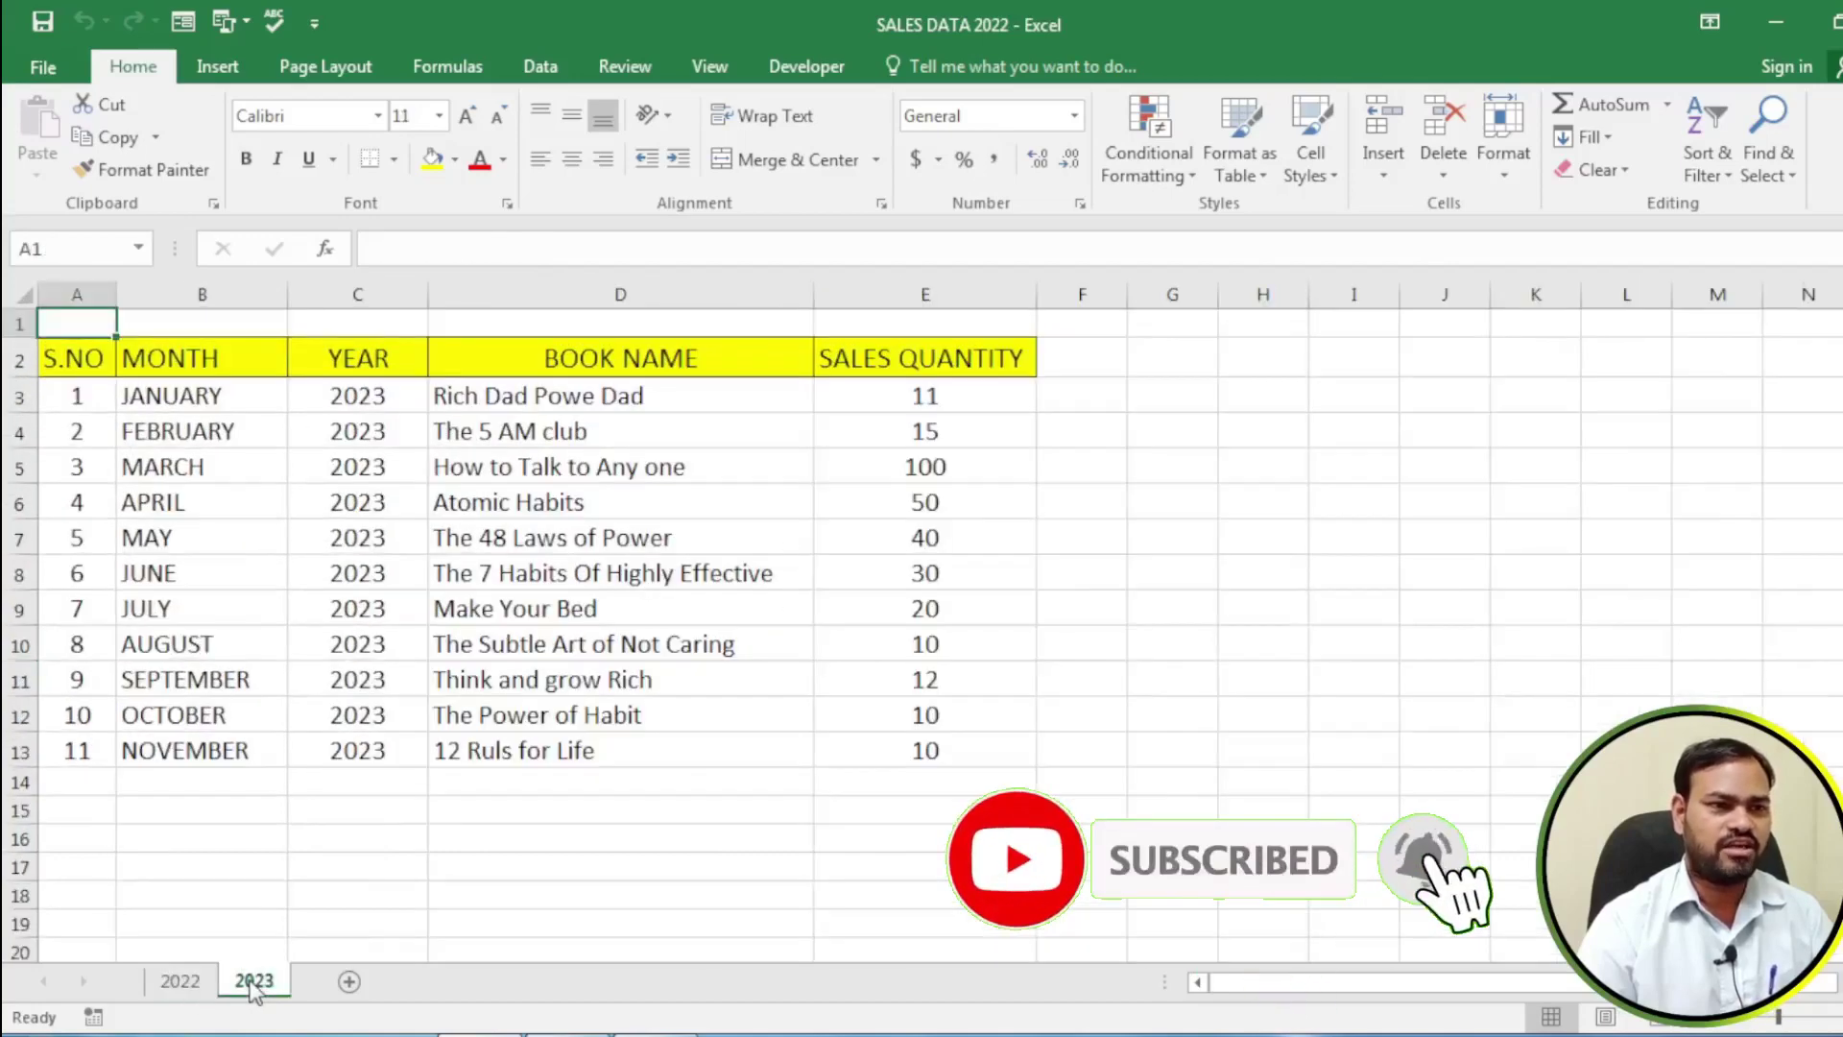
click(180, 982)
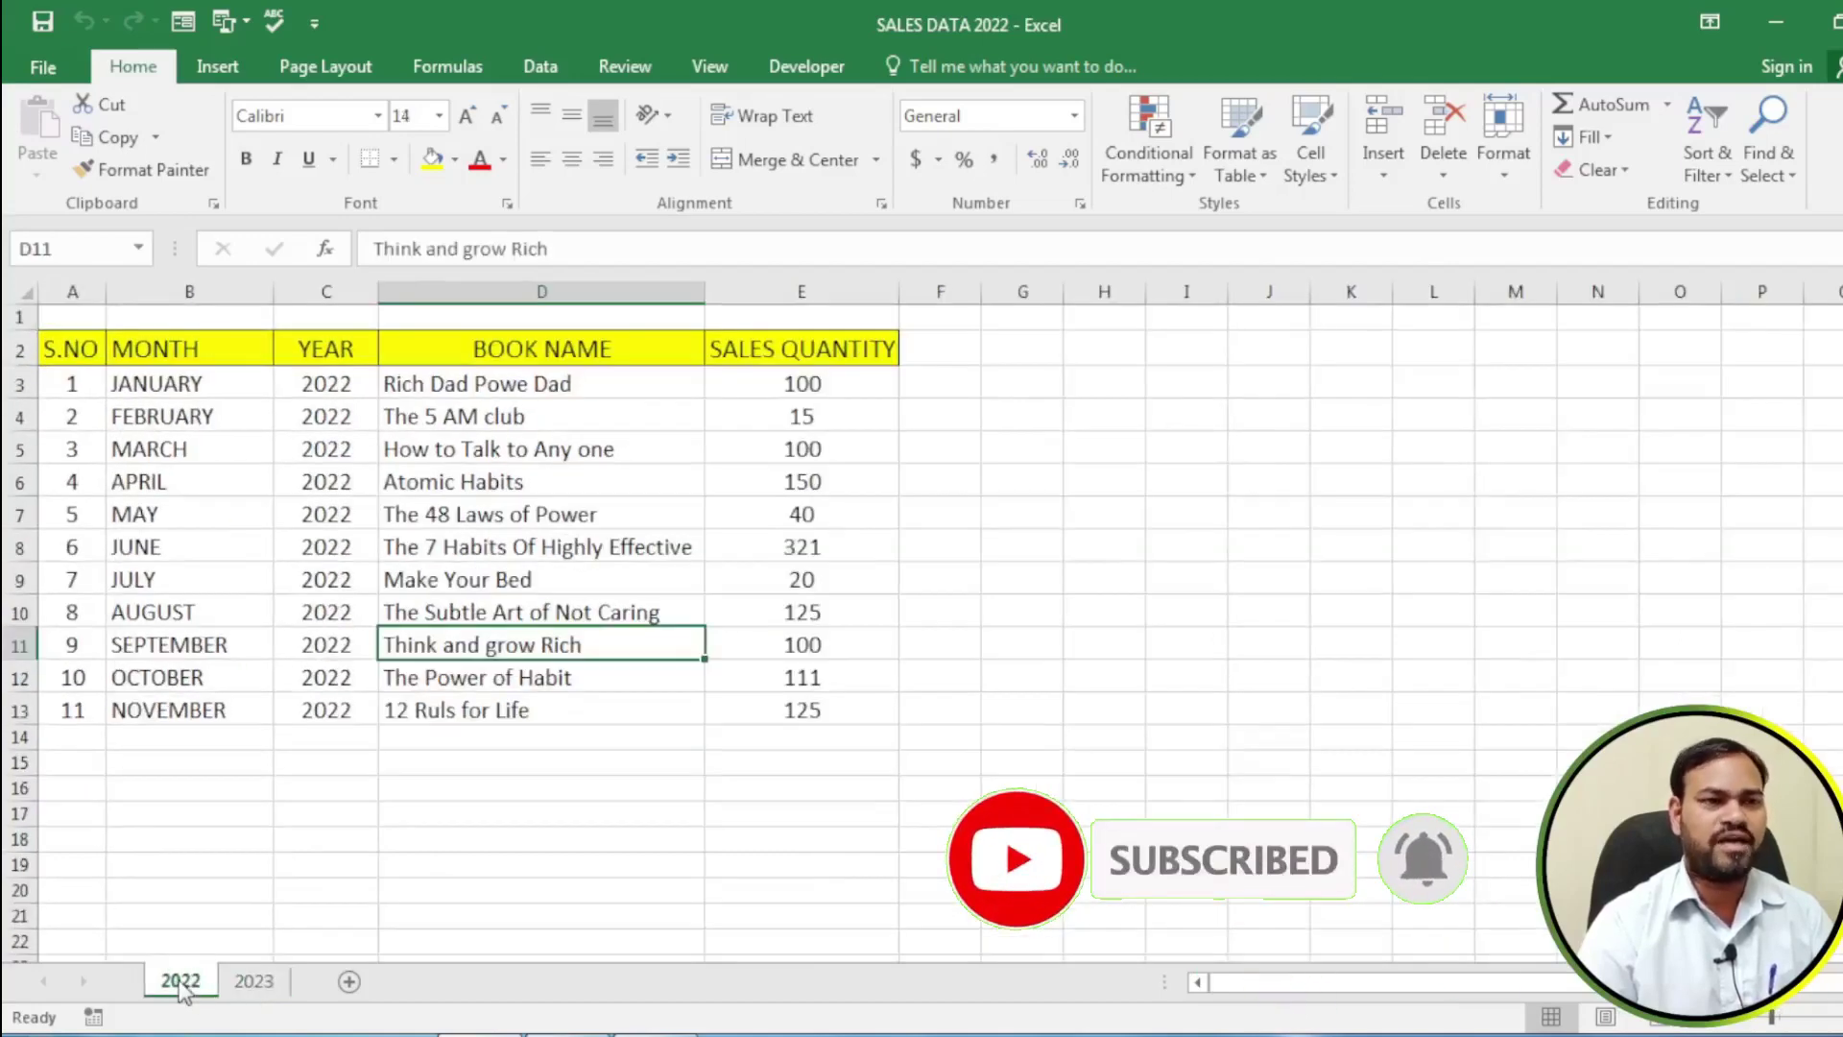
click(253, 980)
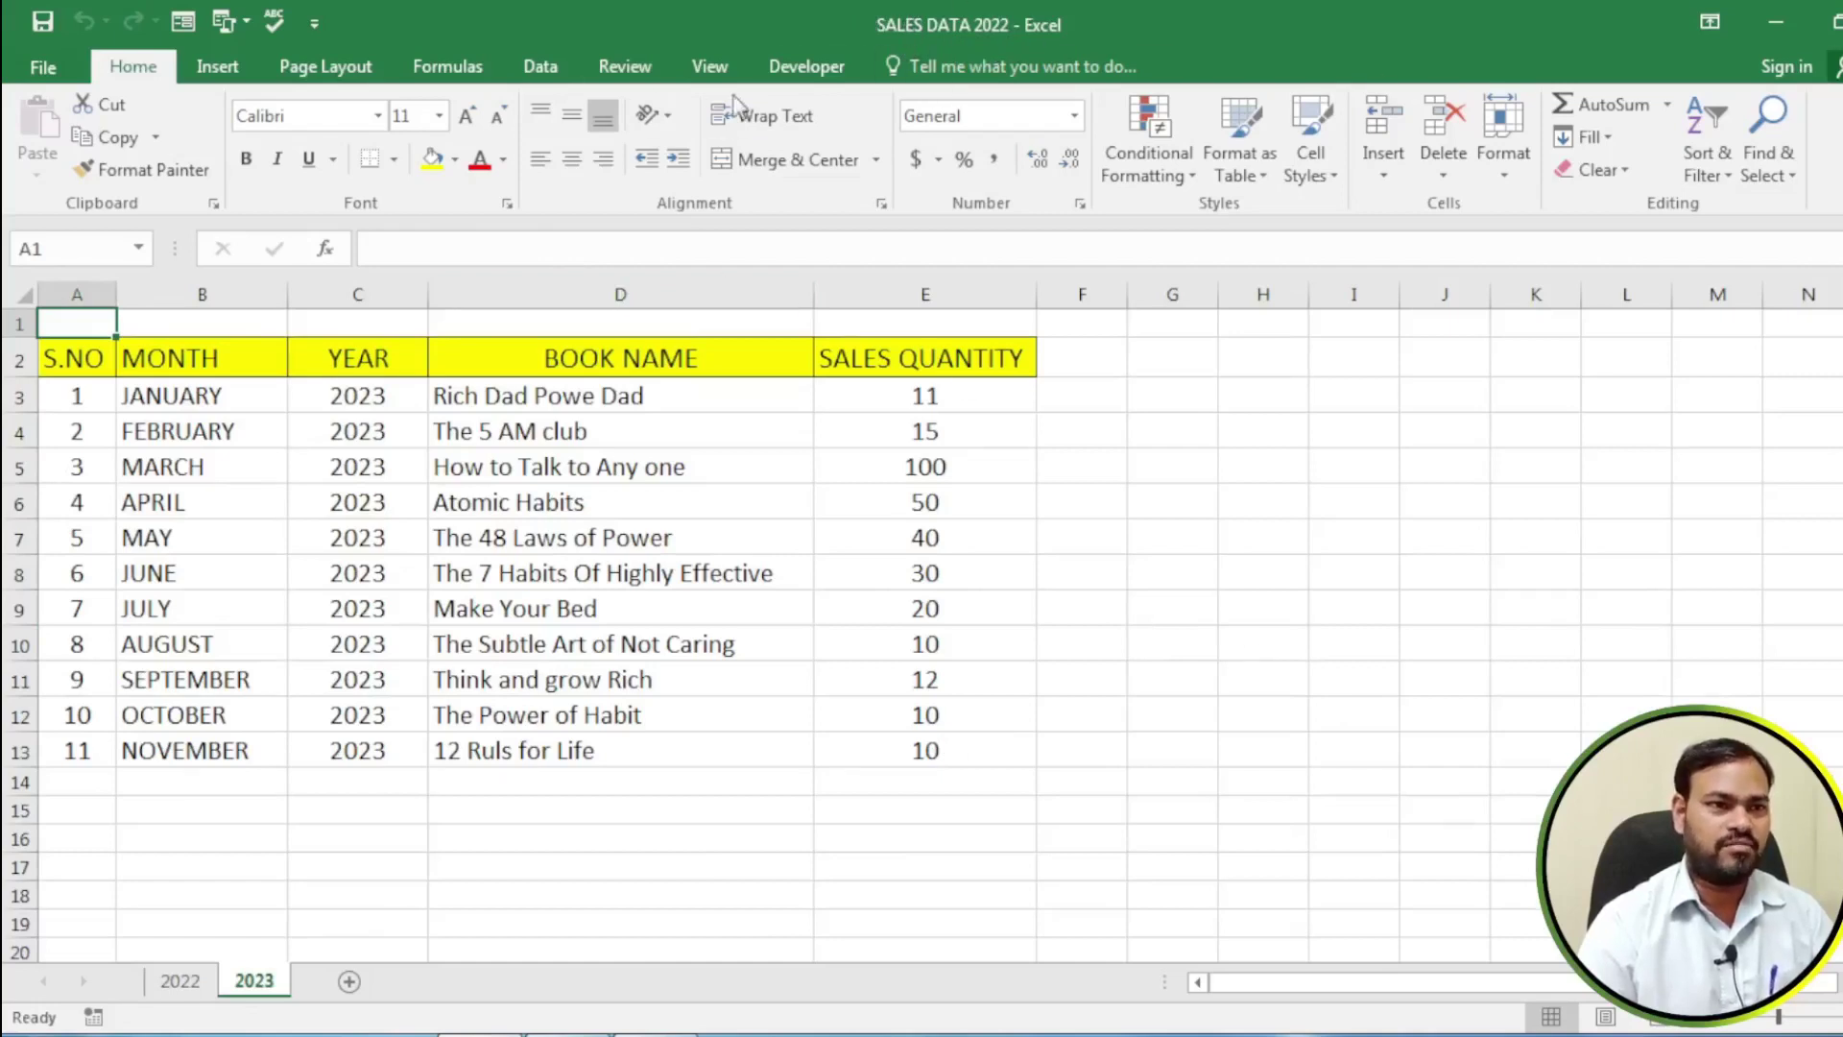
Open a second window of the SALES DATA 2022 workbook and bring window SALES DATA 2022:2 to the front
click(710, 66)
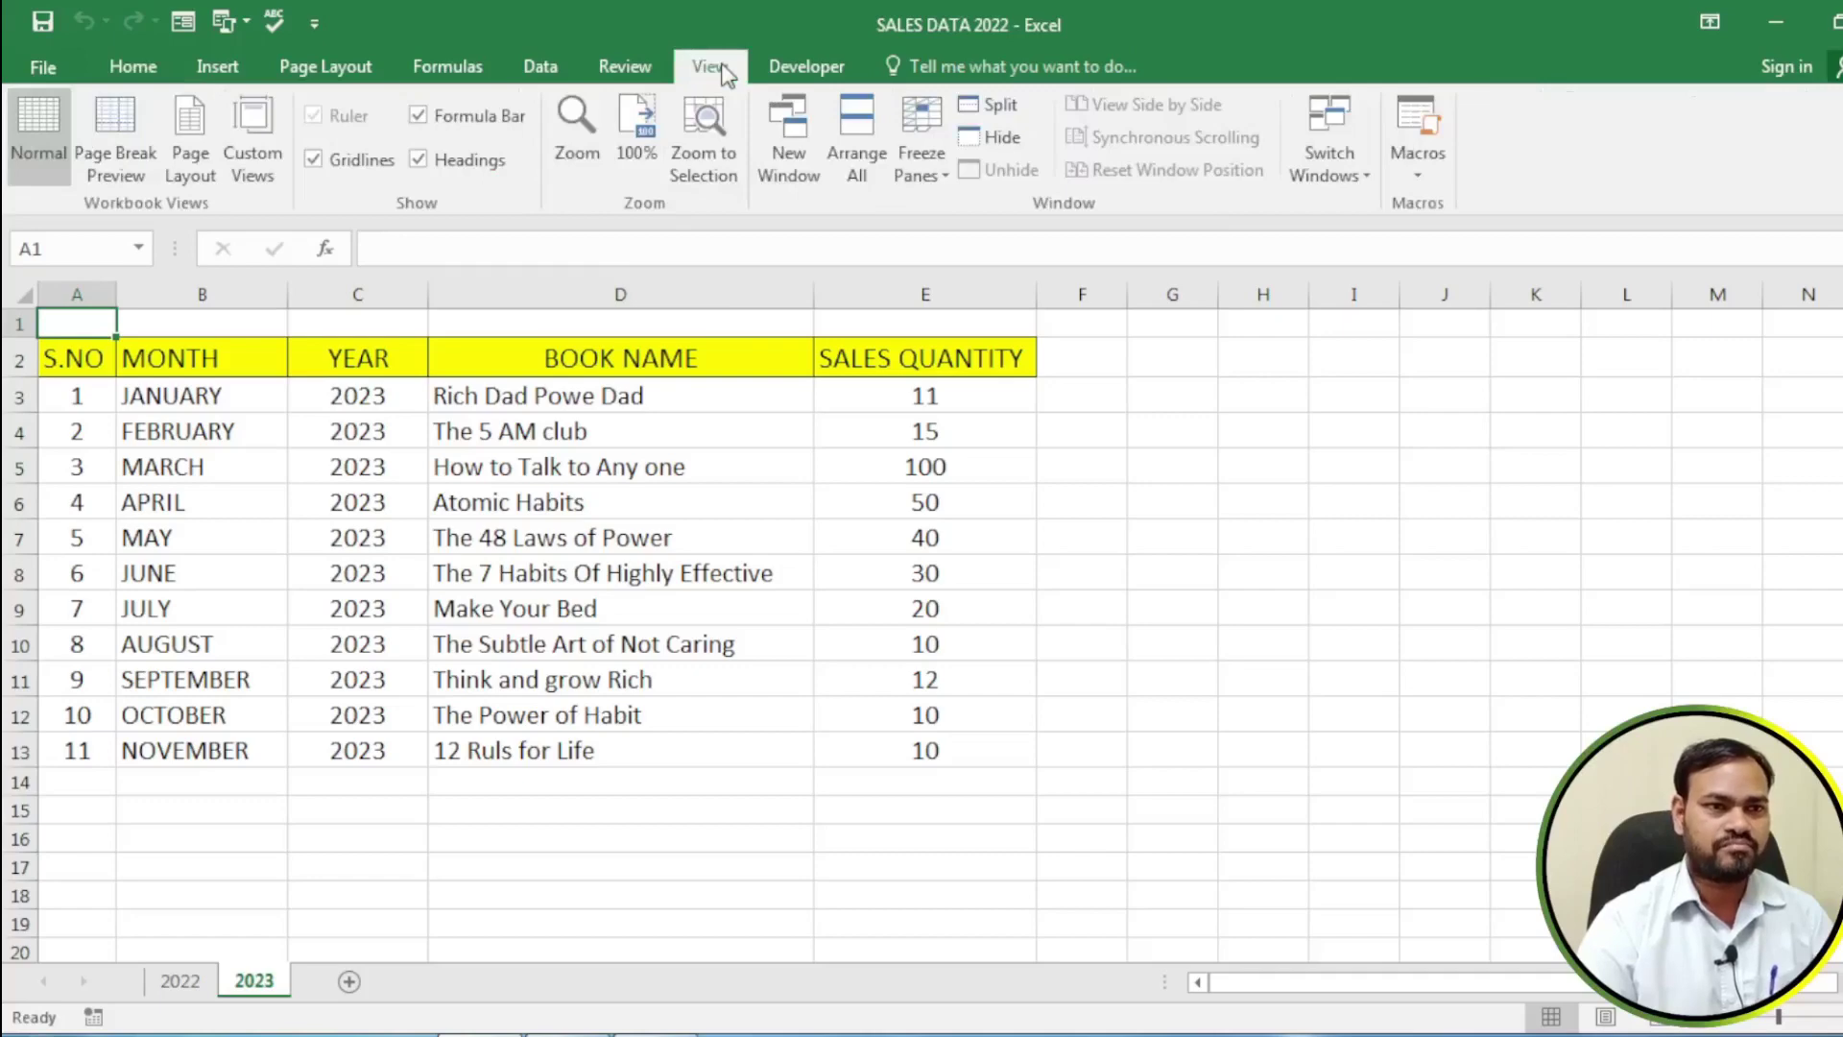
click(791, 141)
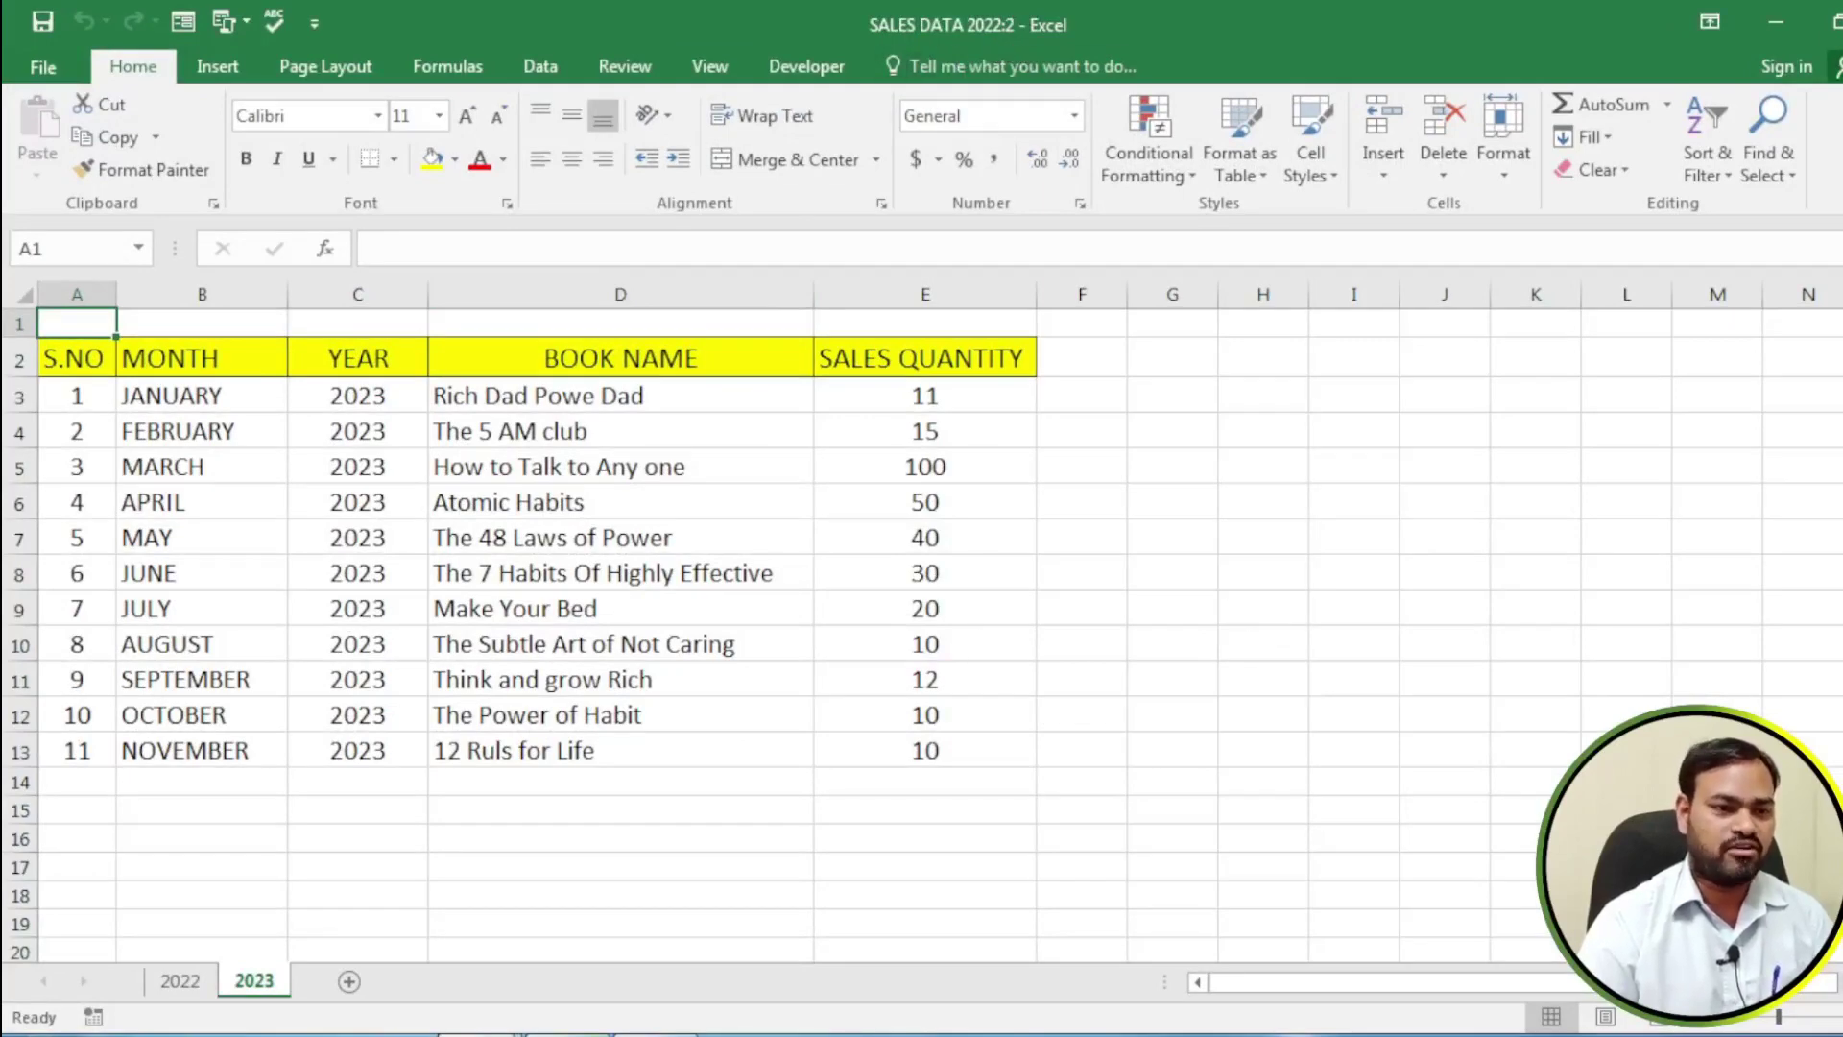
mouse_move(480, 1033)
mouse_move(341, 899)
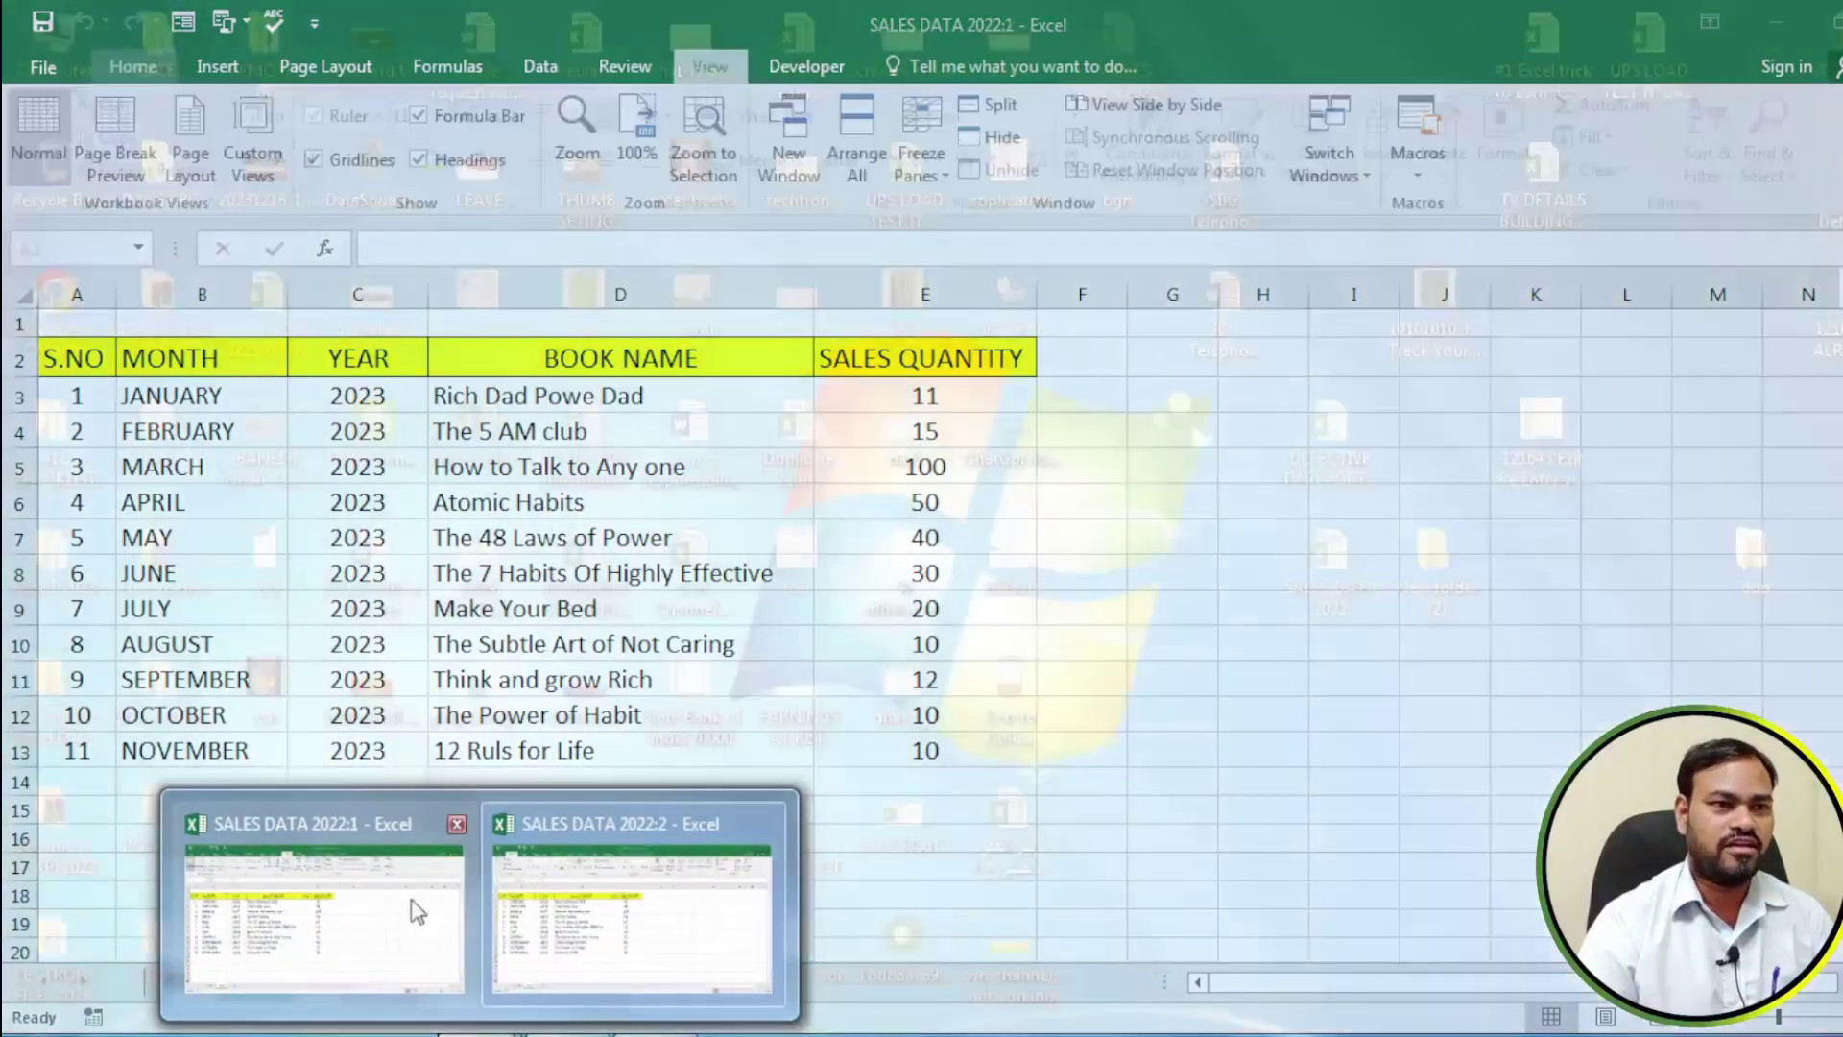
mouse_move(675, 910)
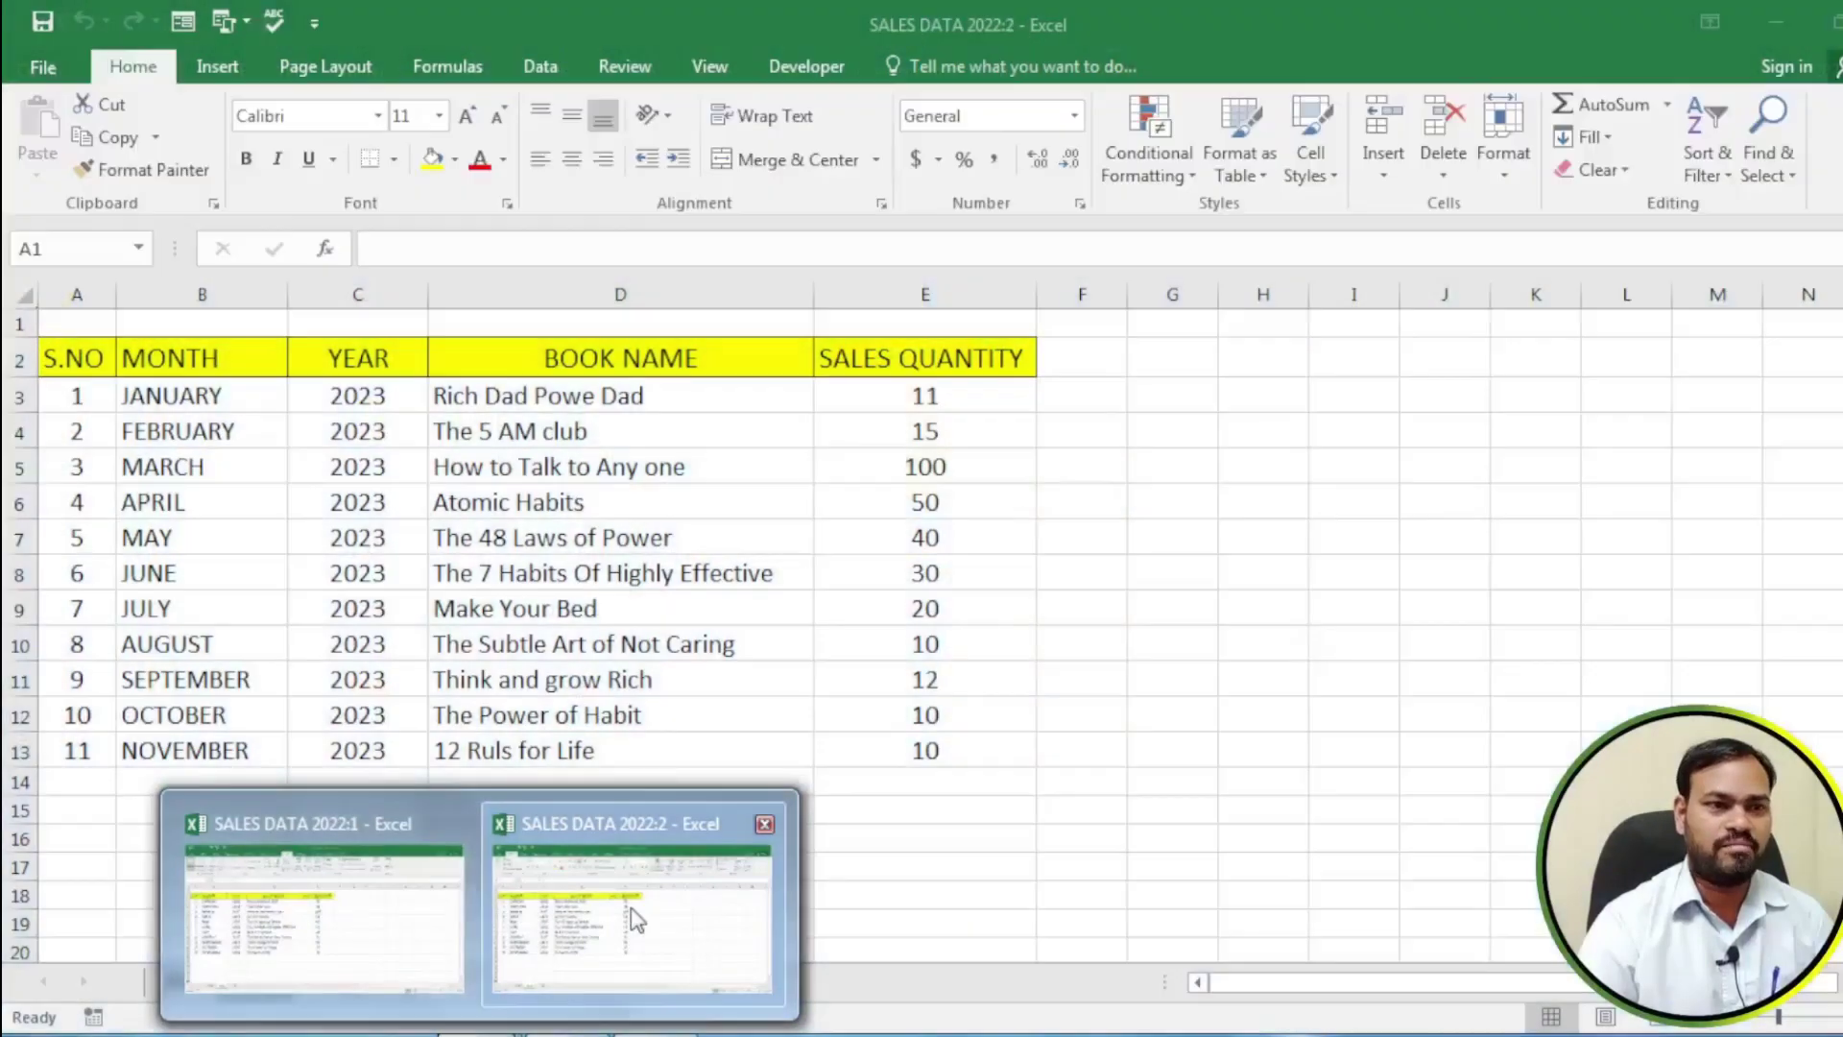
click(633, 908)
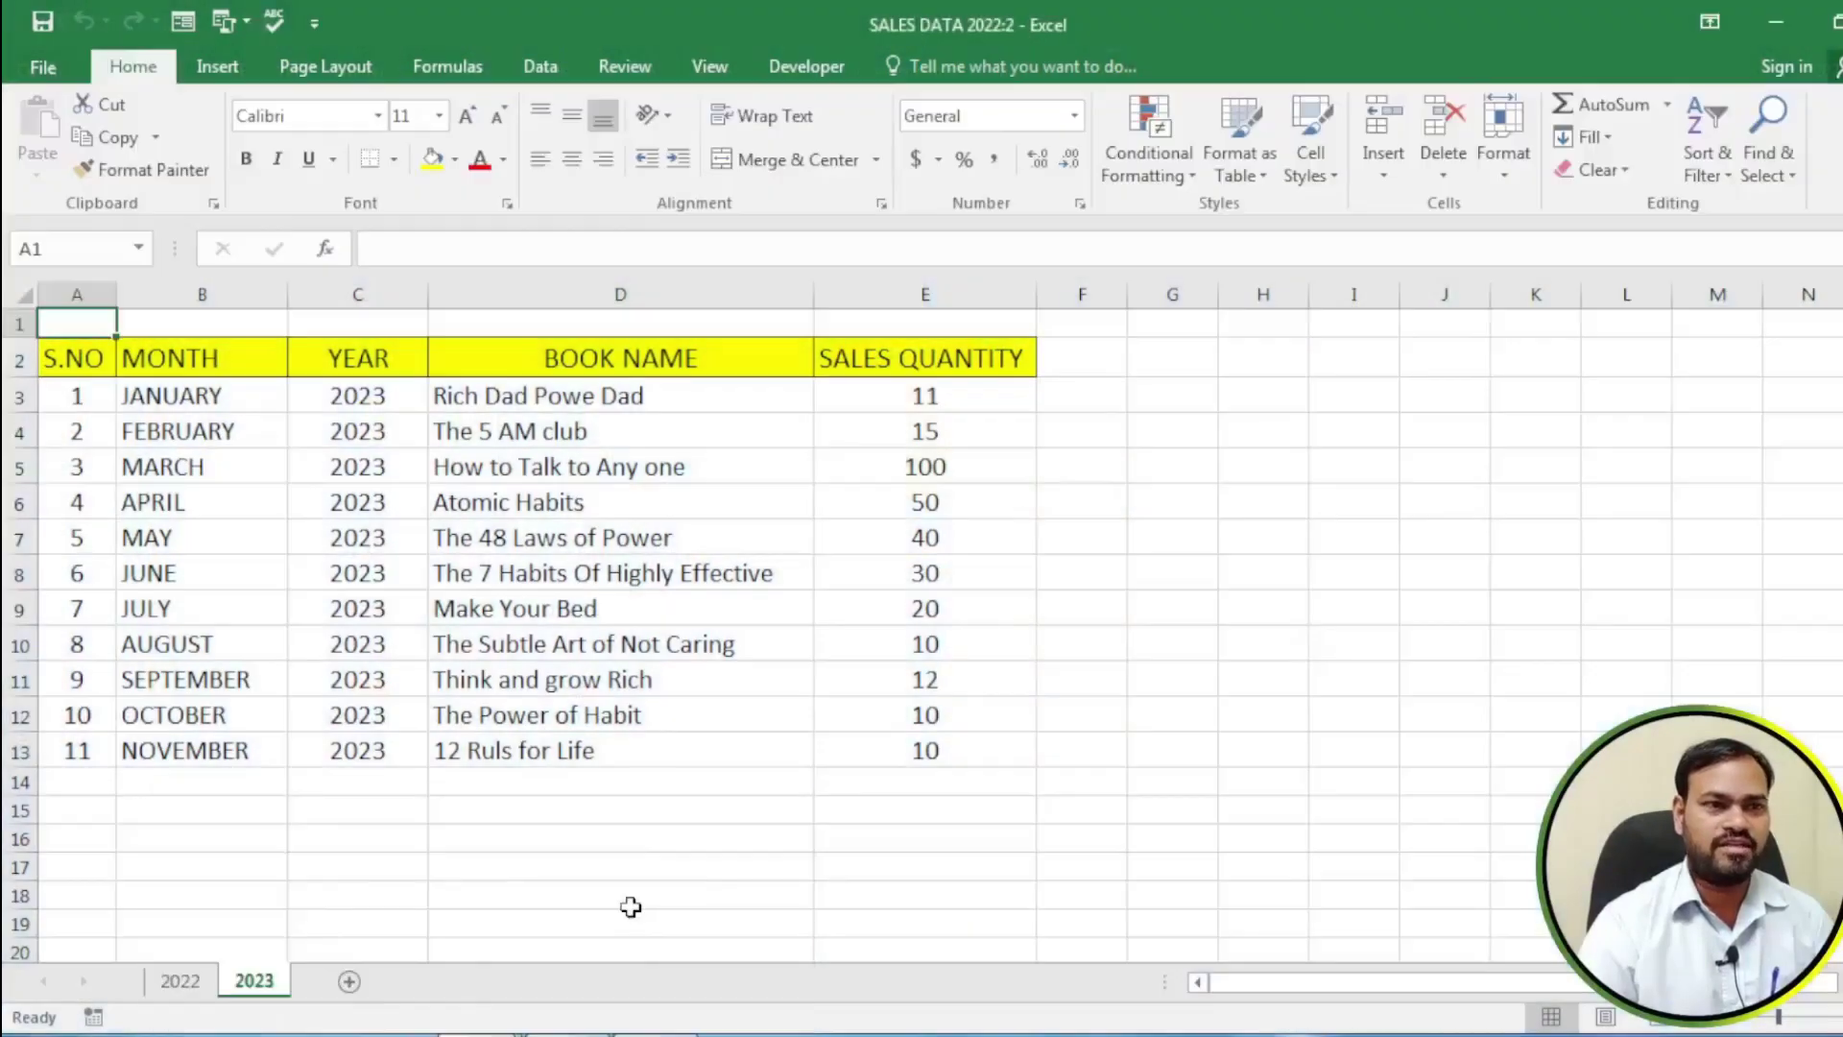
Arrange the two workbook windows with the Horizontal layout
click(705, 69)
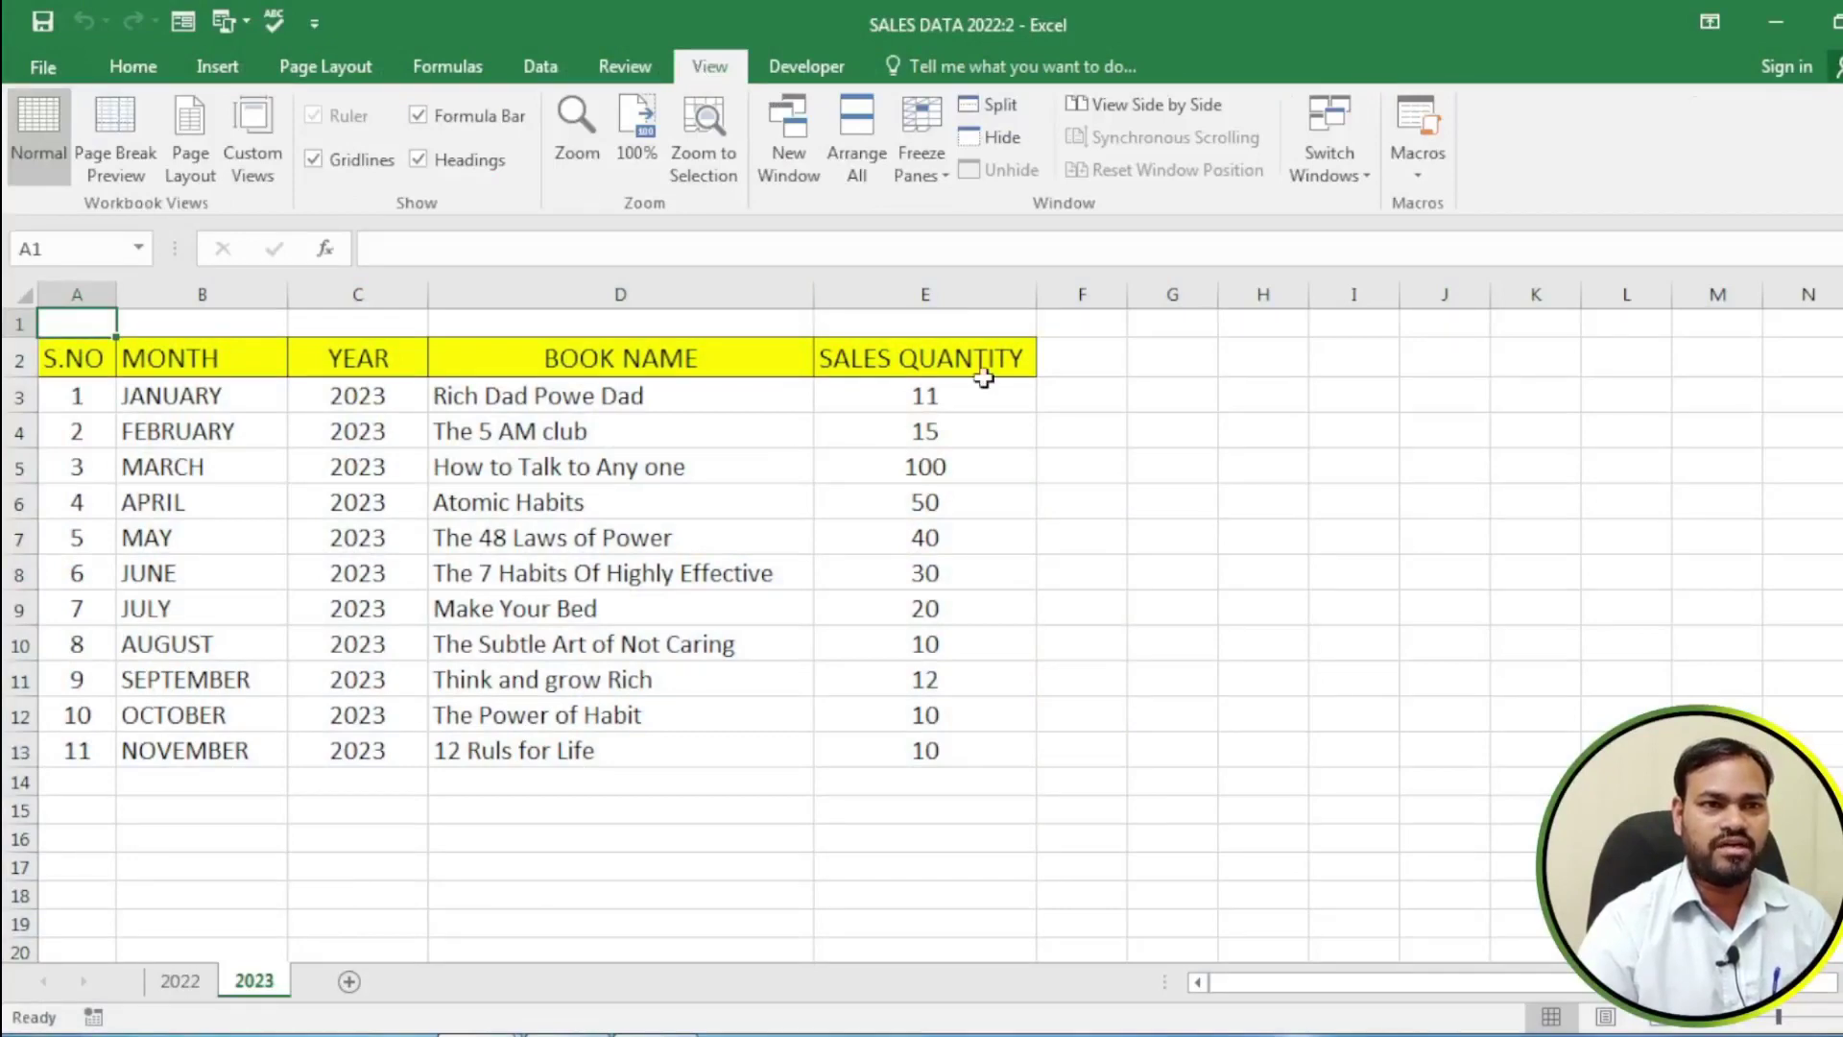
click(867, 163)
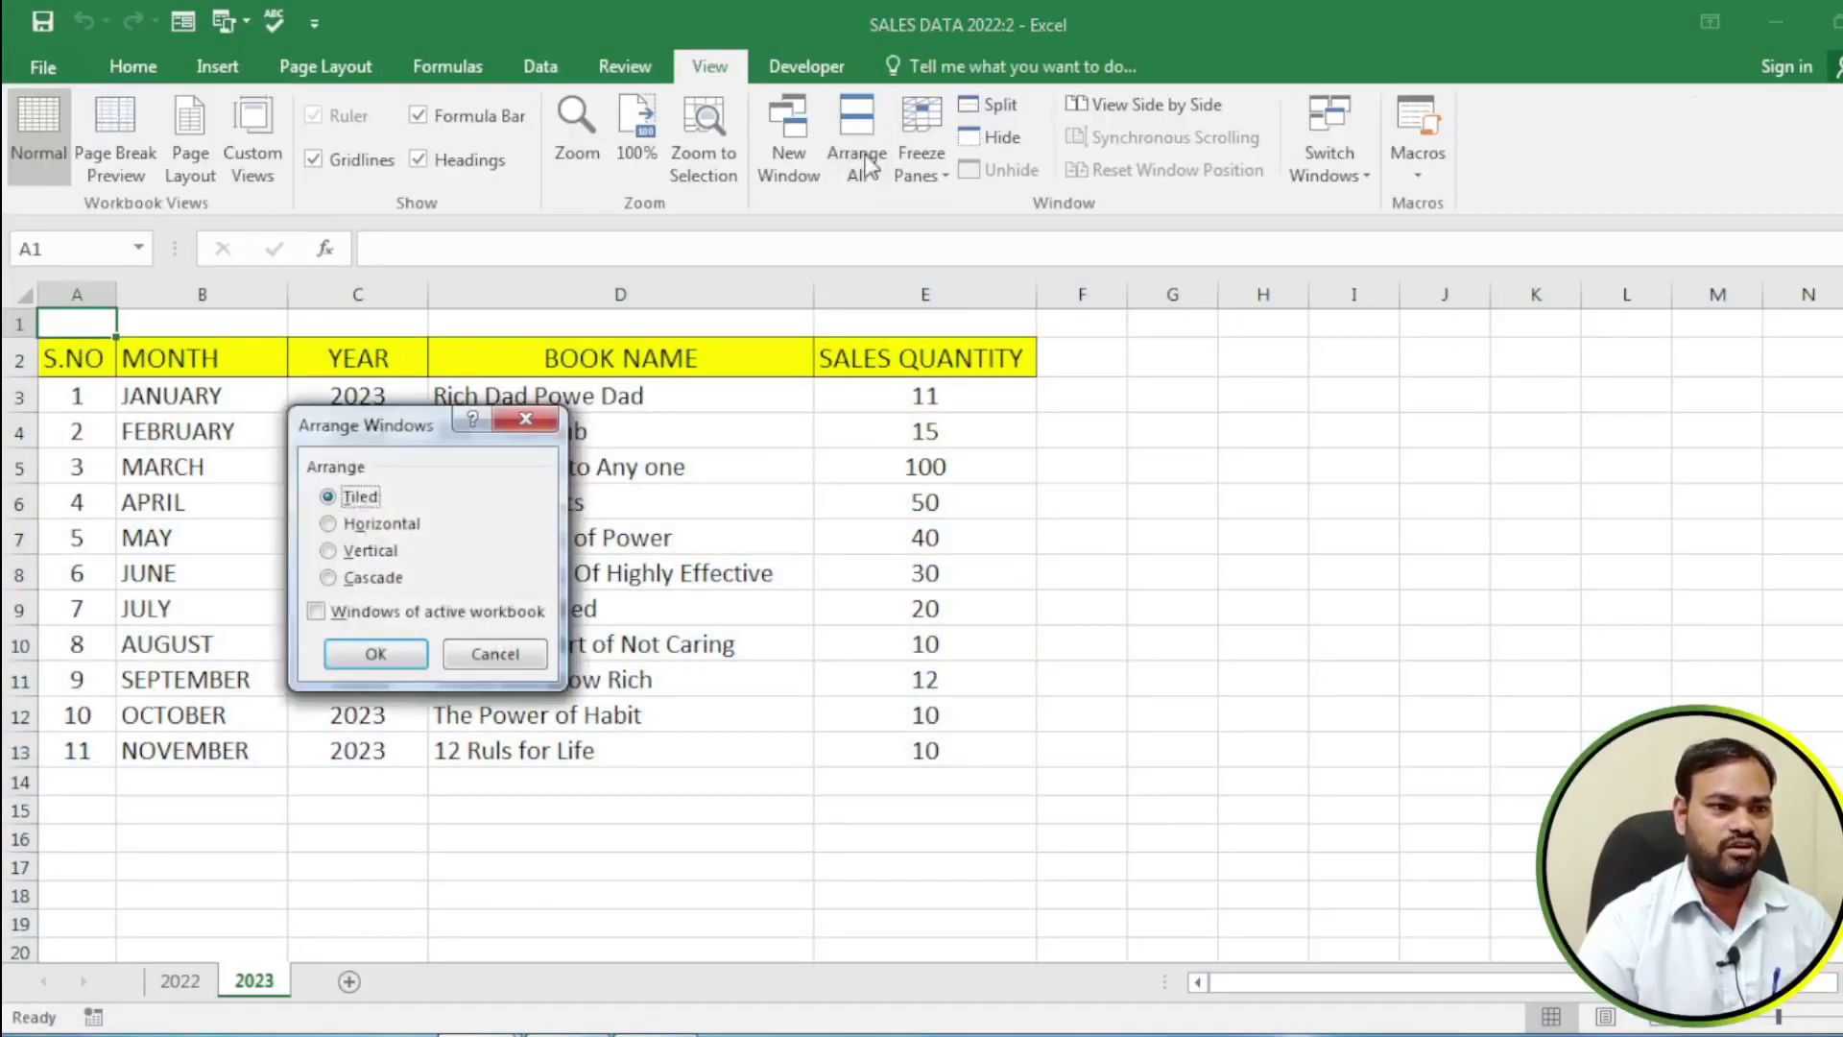
click(329, 524)
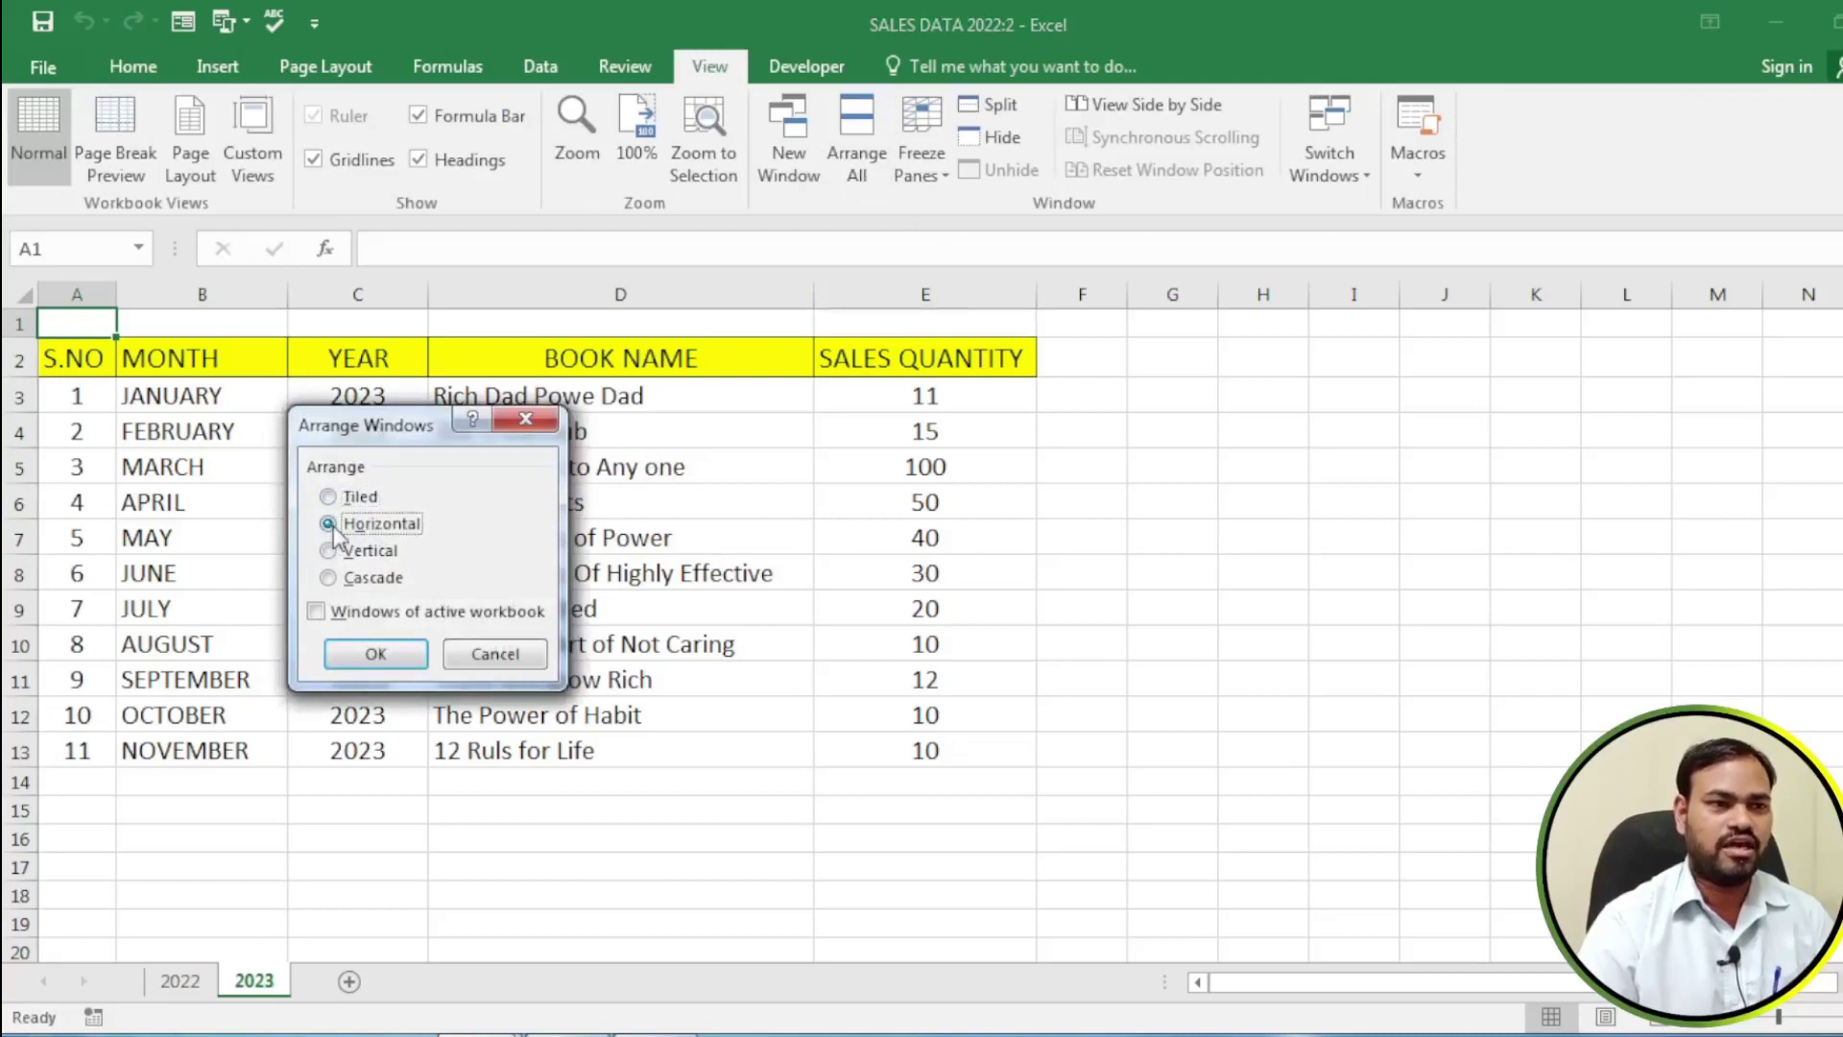
click(388, 657)
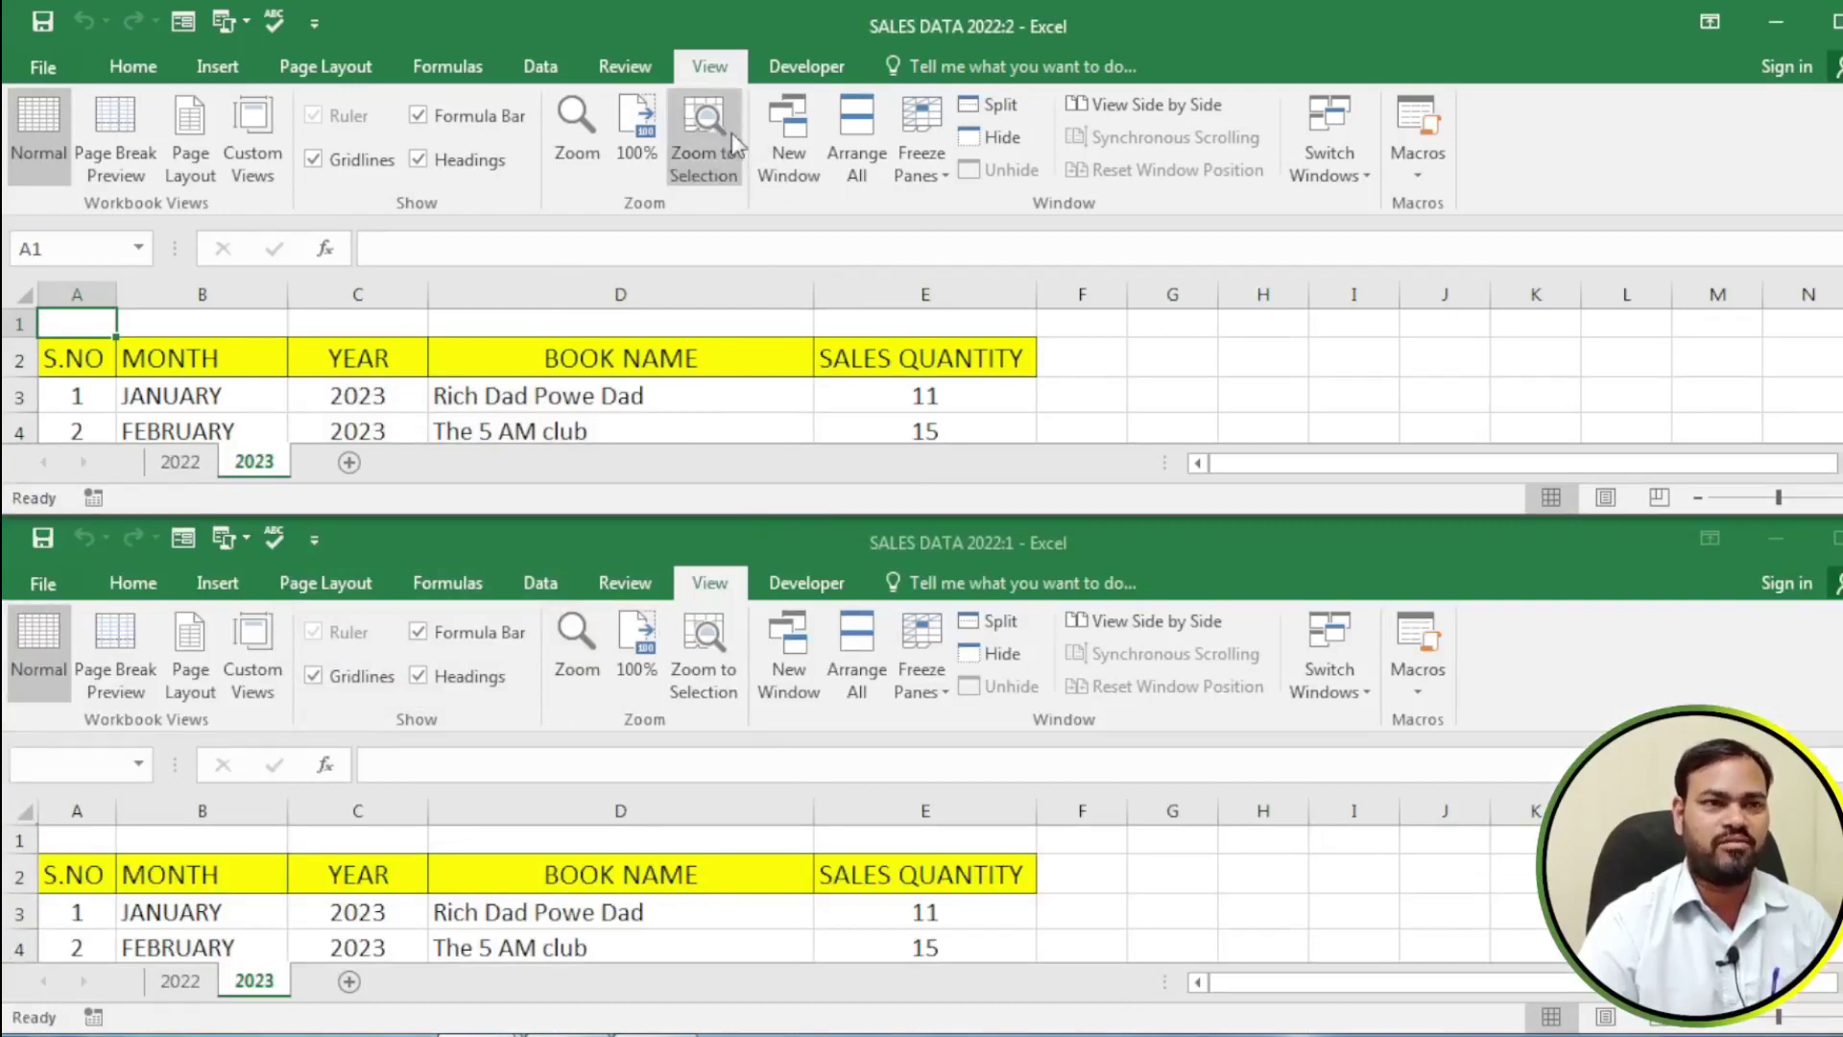
Rearrange the two workbook windows with the Vertical layout
click(850, 144)
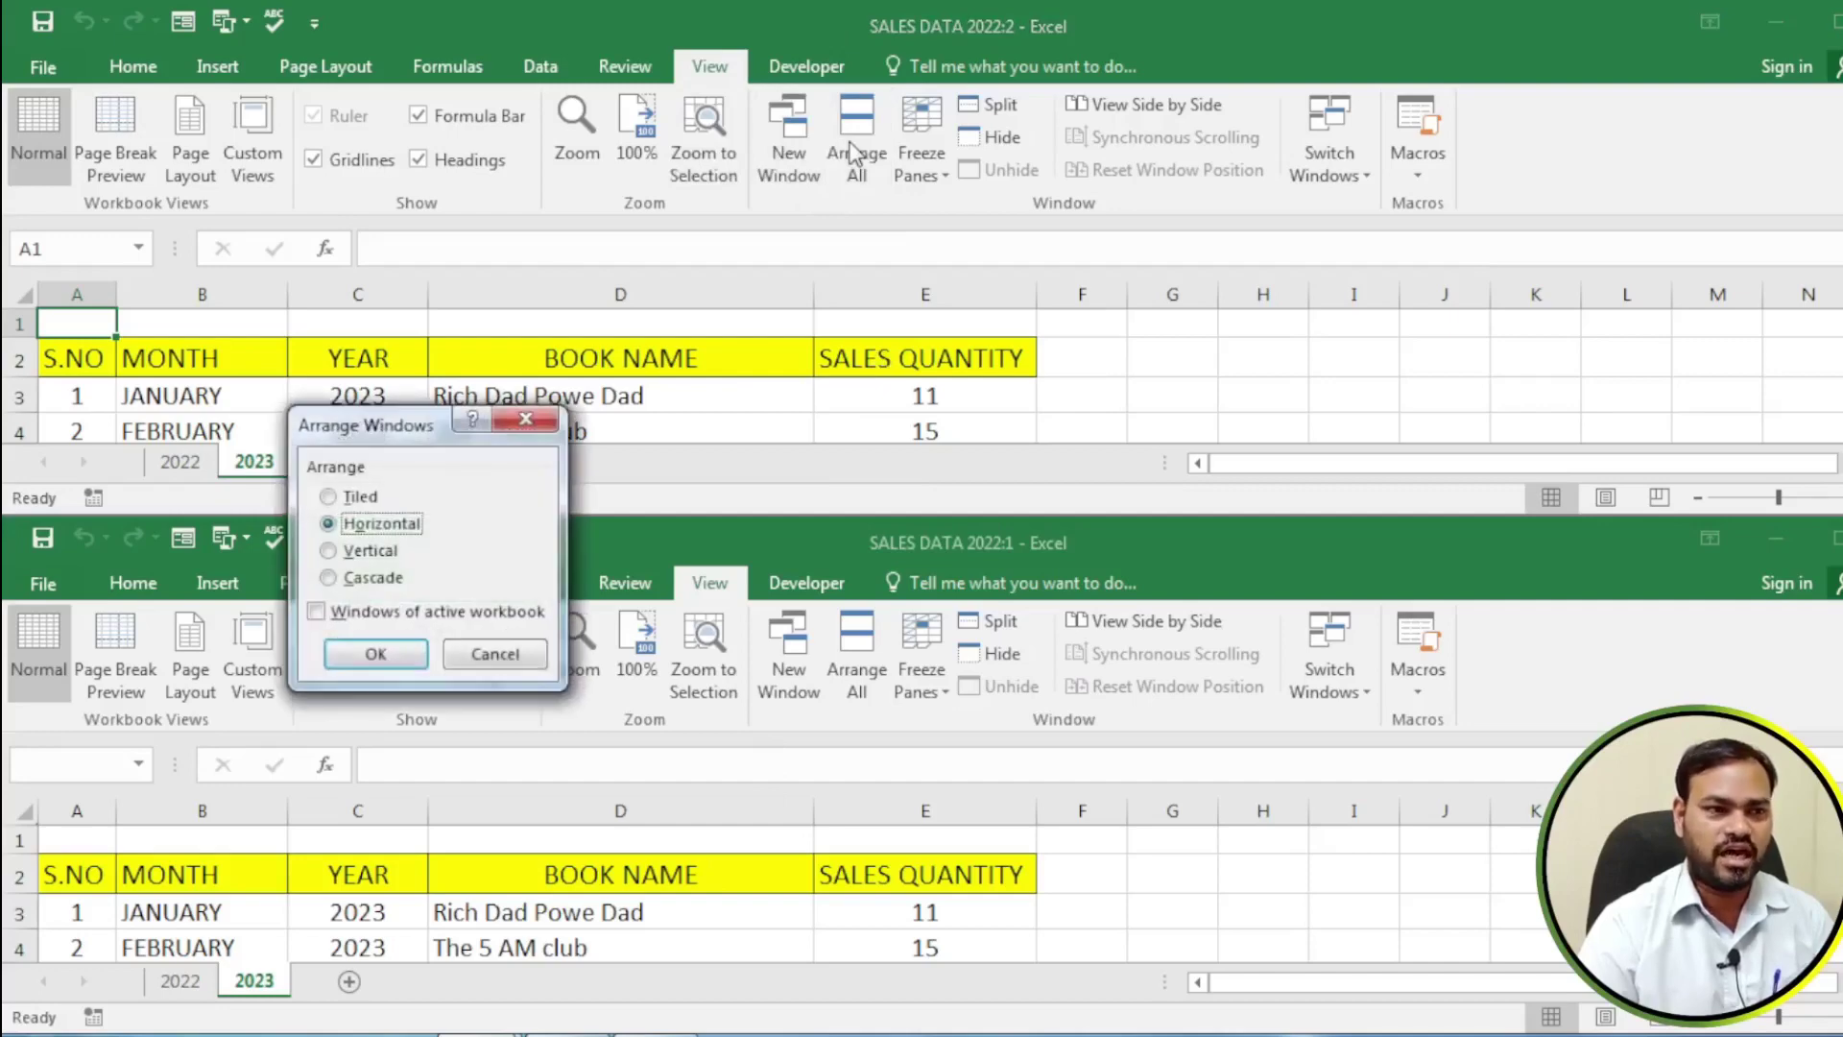
click(330, 551)
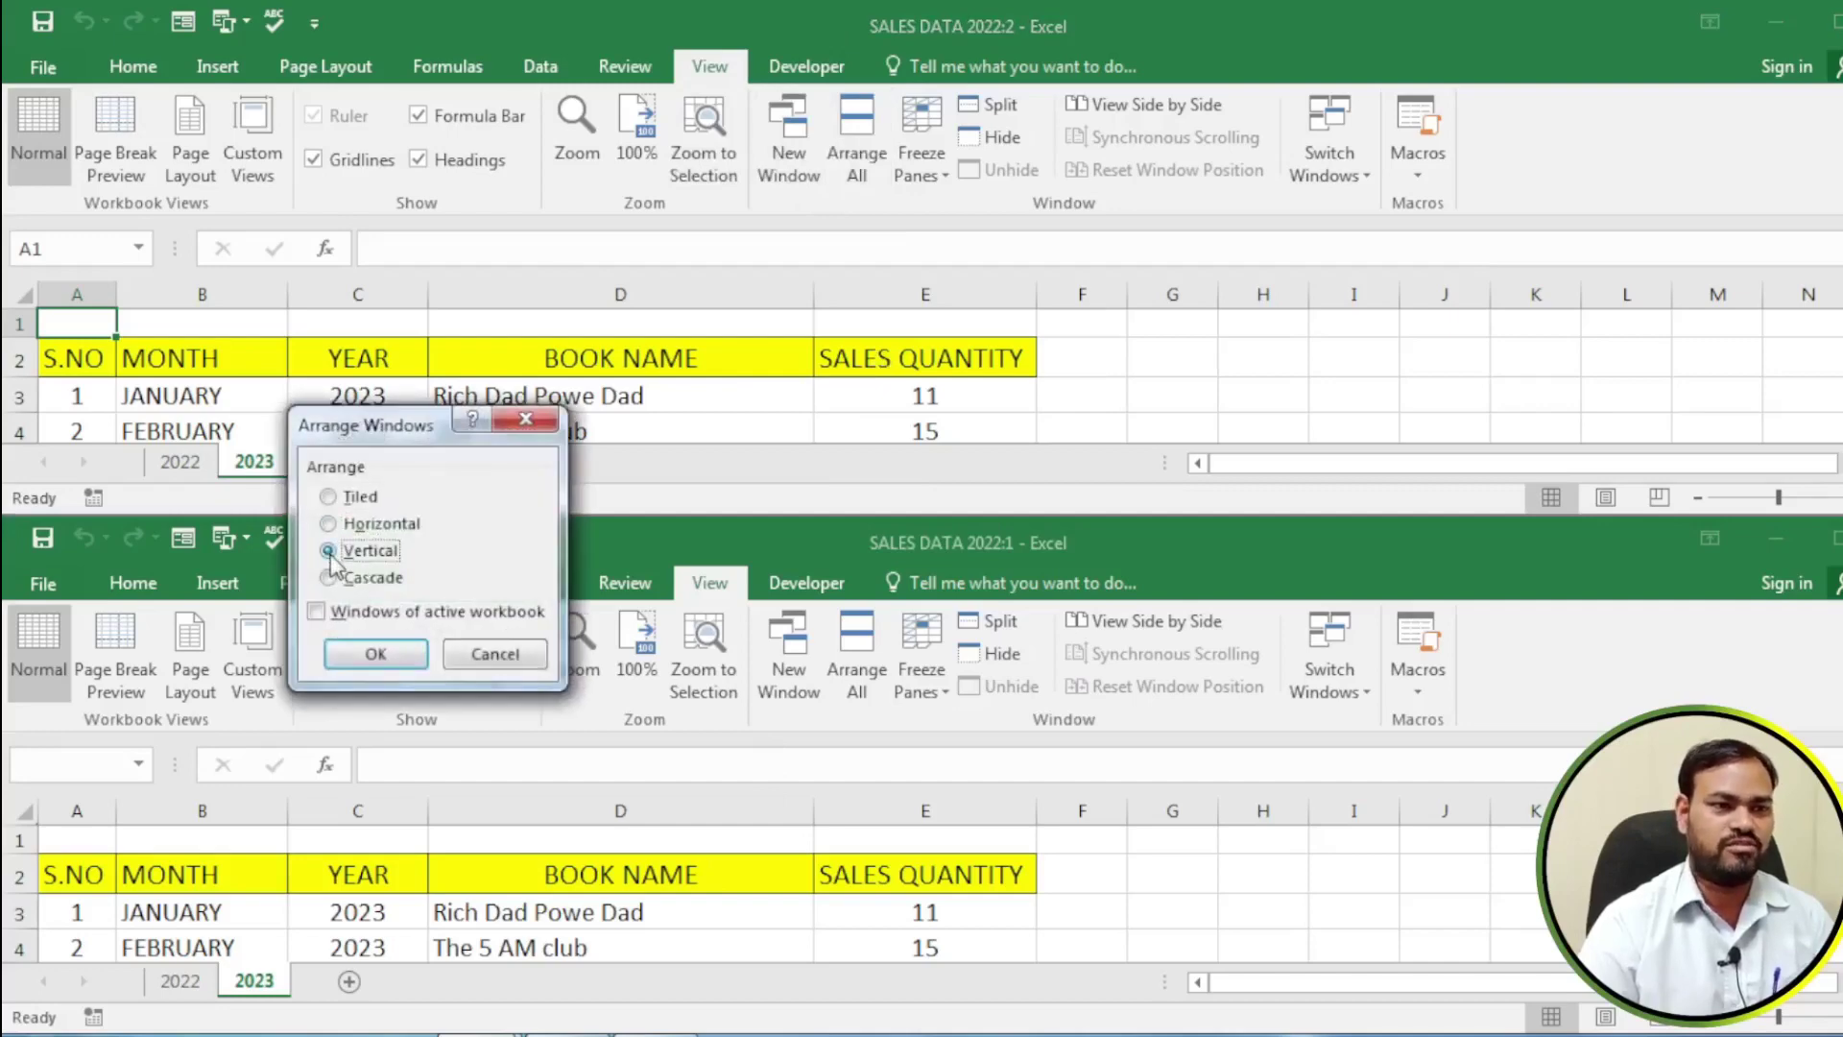
click(375, 652)
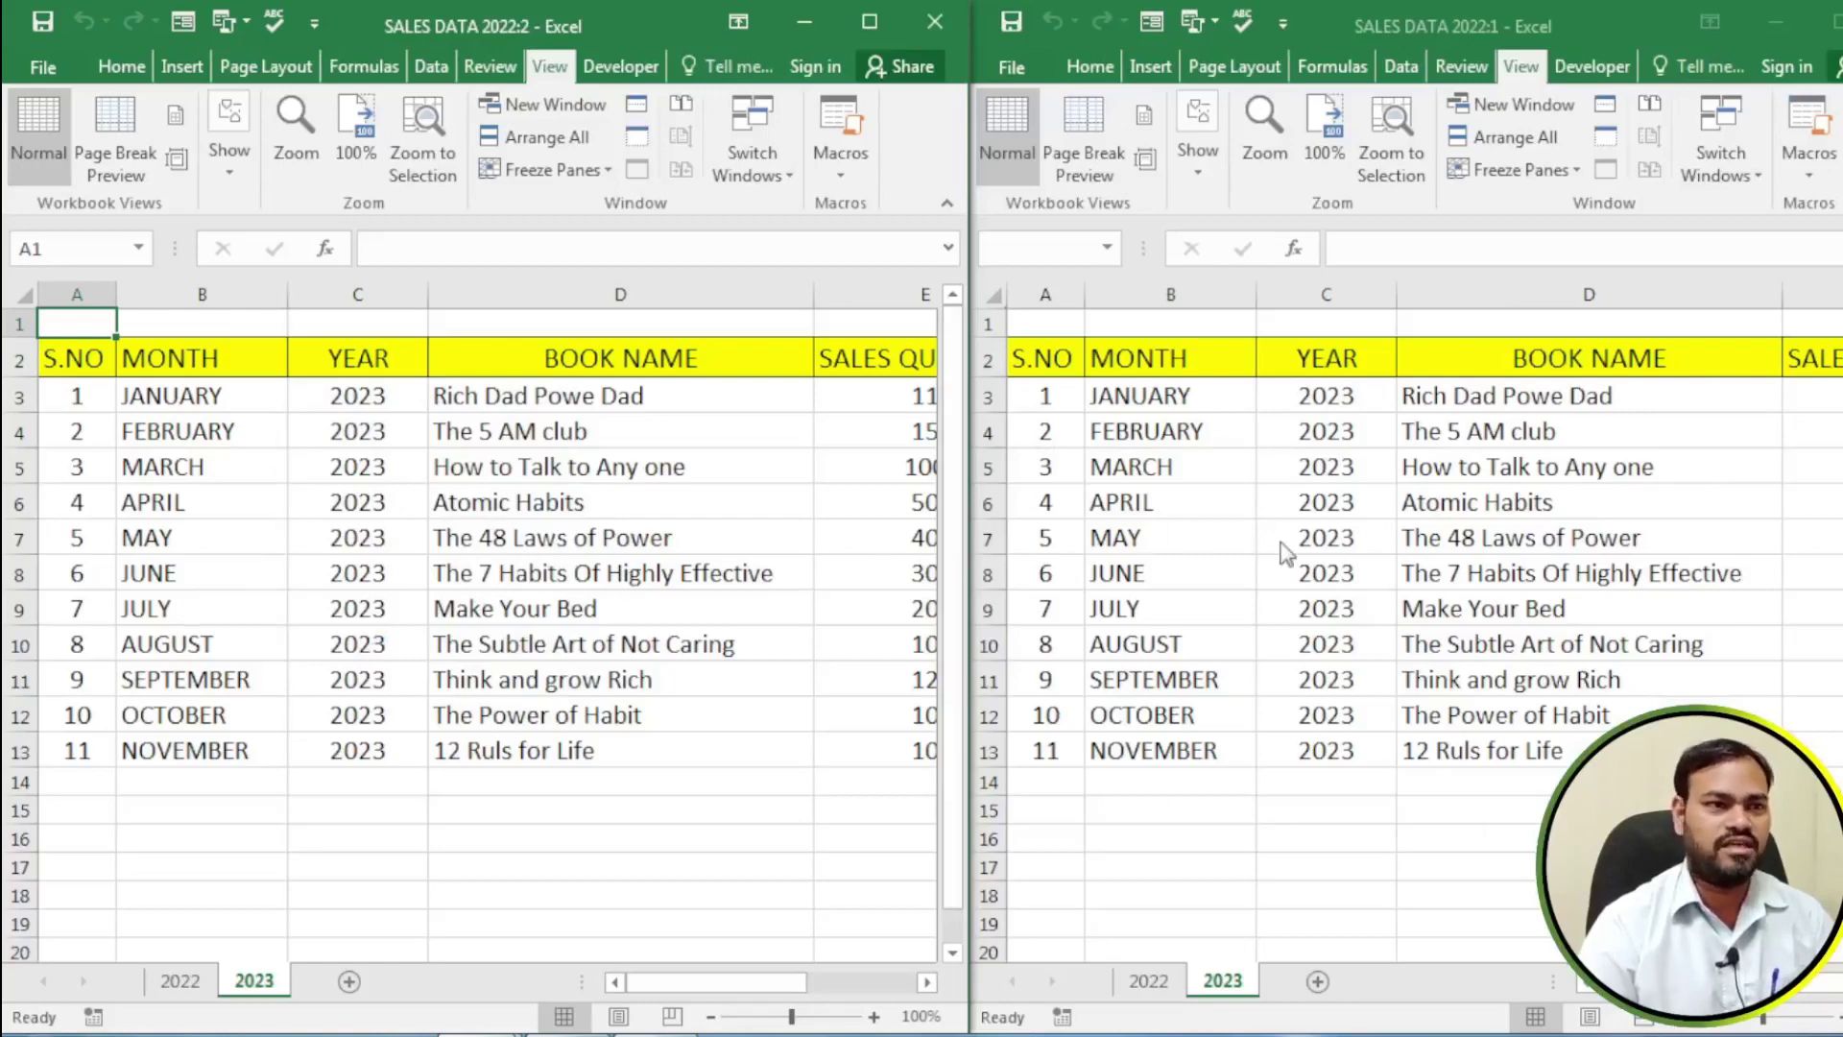
Enable View Side by Side and Synchronous Scrolling for the two workbook windows
click(683, 107)
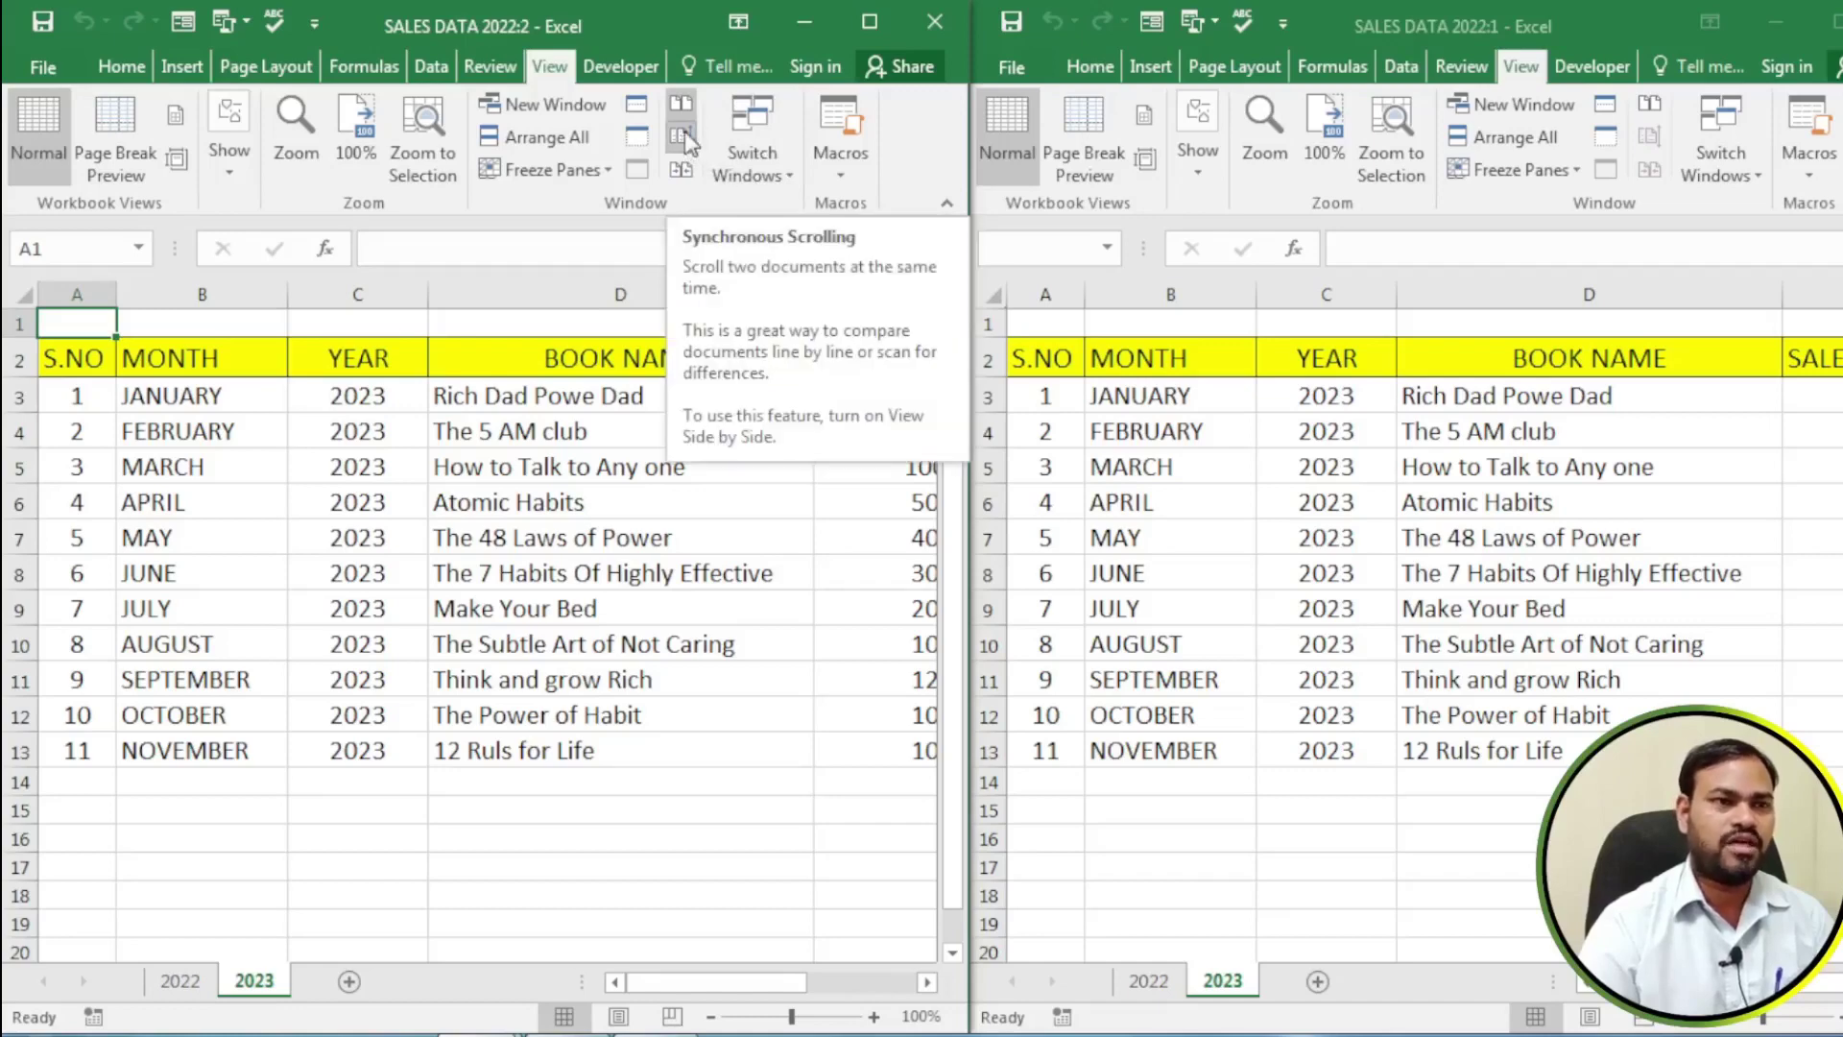
click(683, 139)
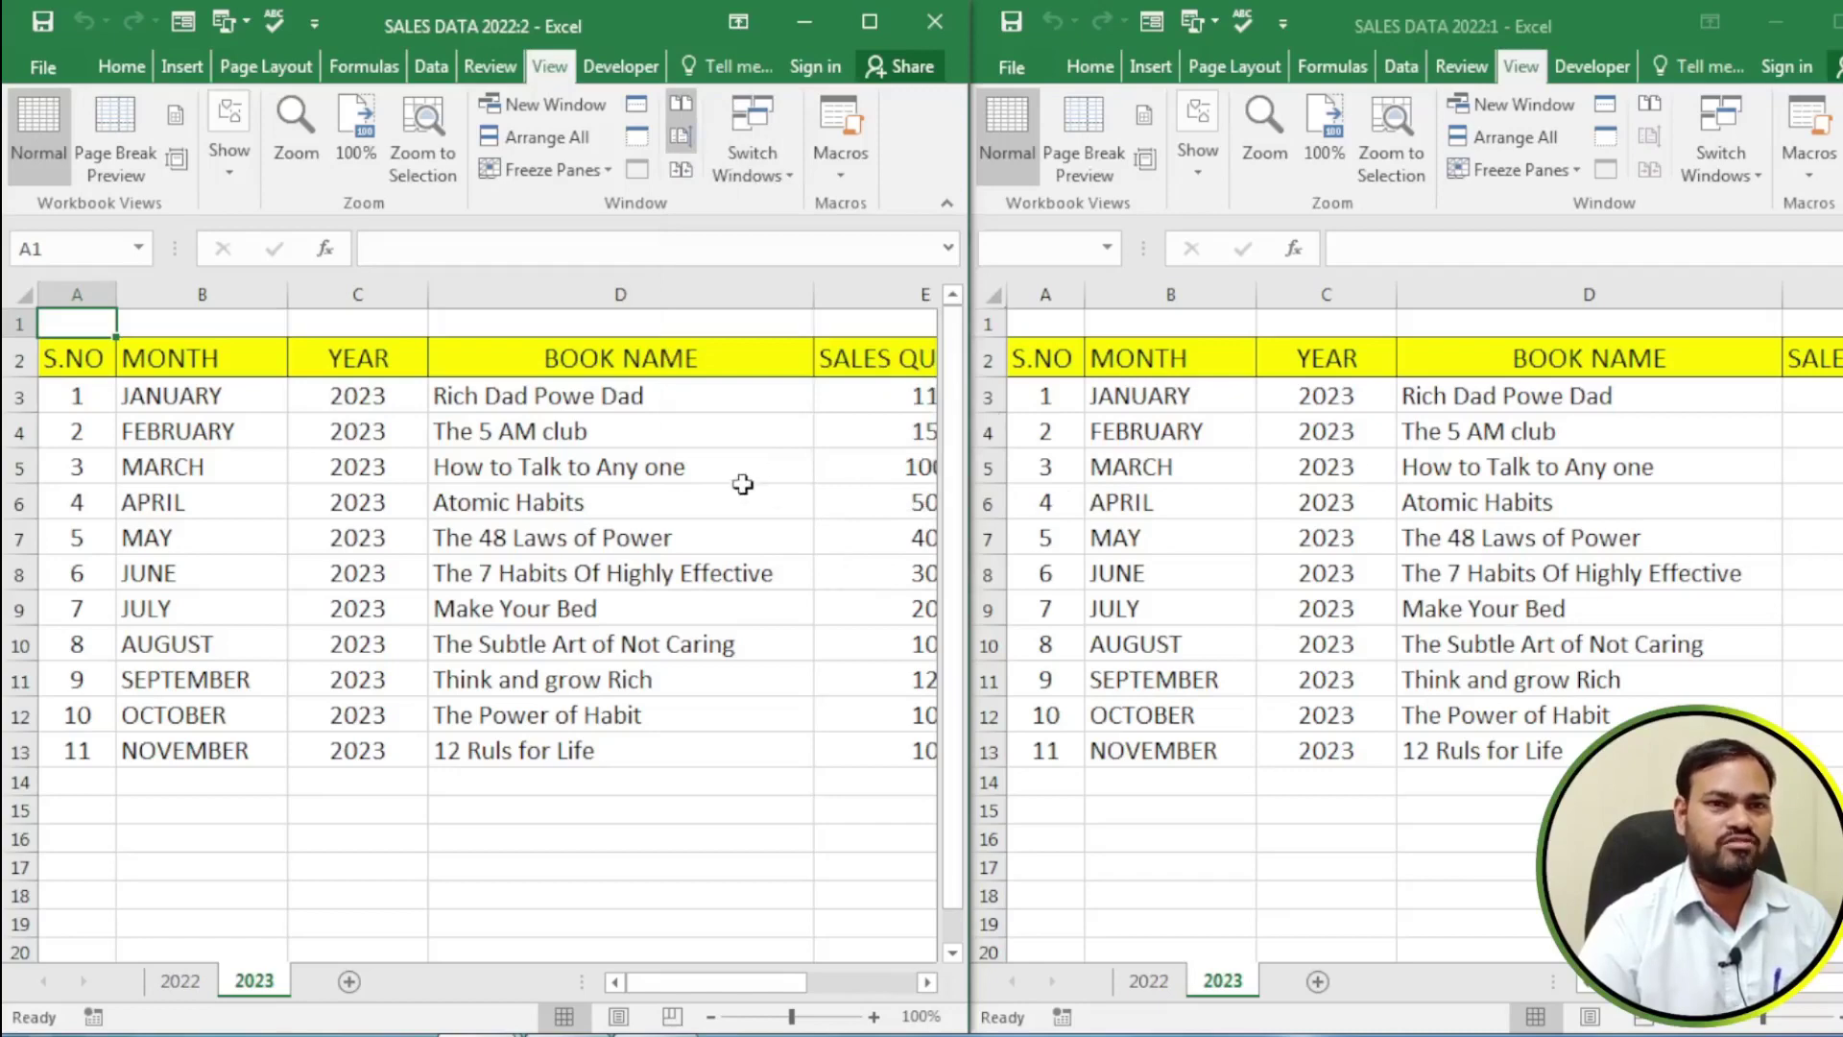
click(1653, 117)
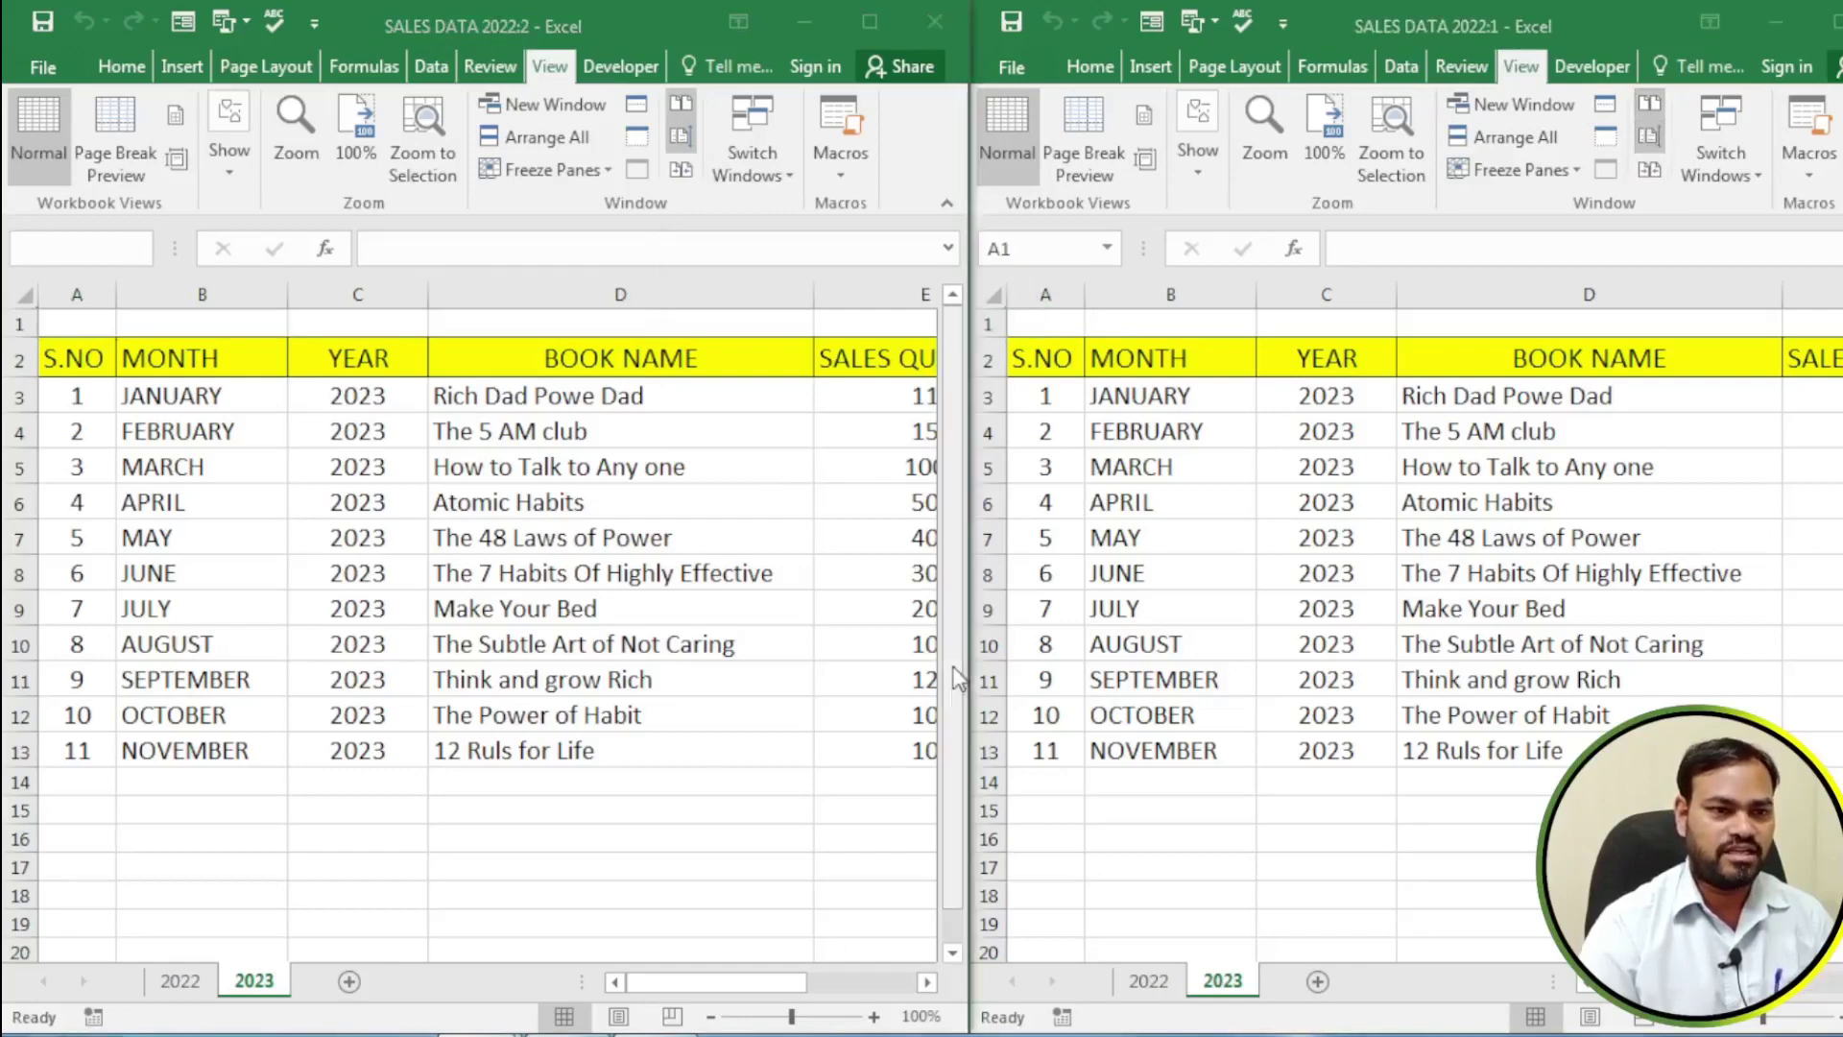
Scroll down past the last 2023 rows and back to row 1 to check that both windows move together
drag(955, 683, 955, 777)
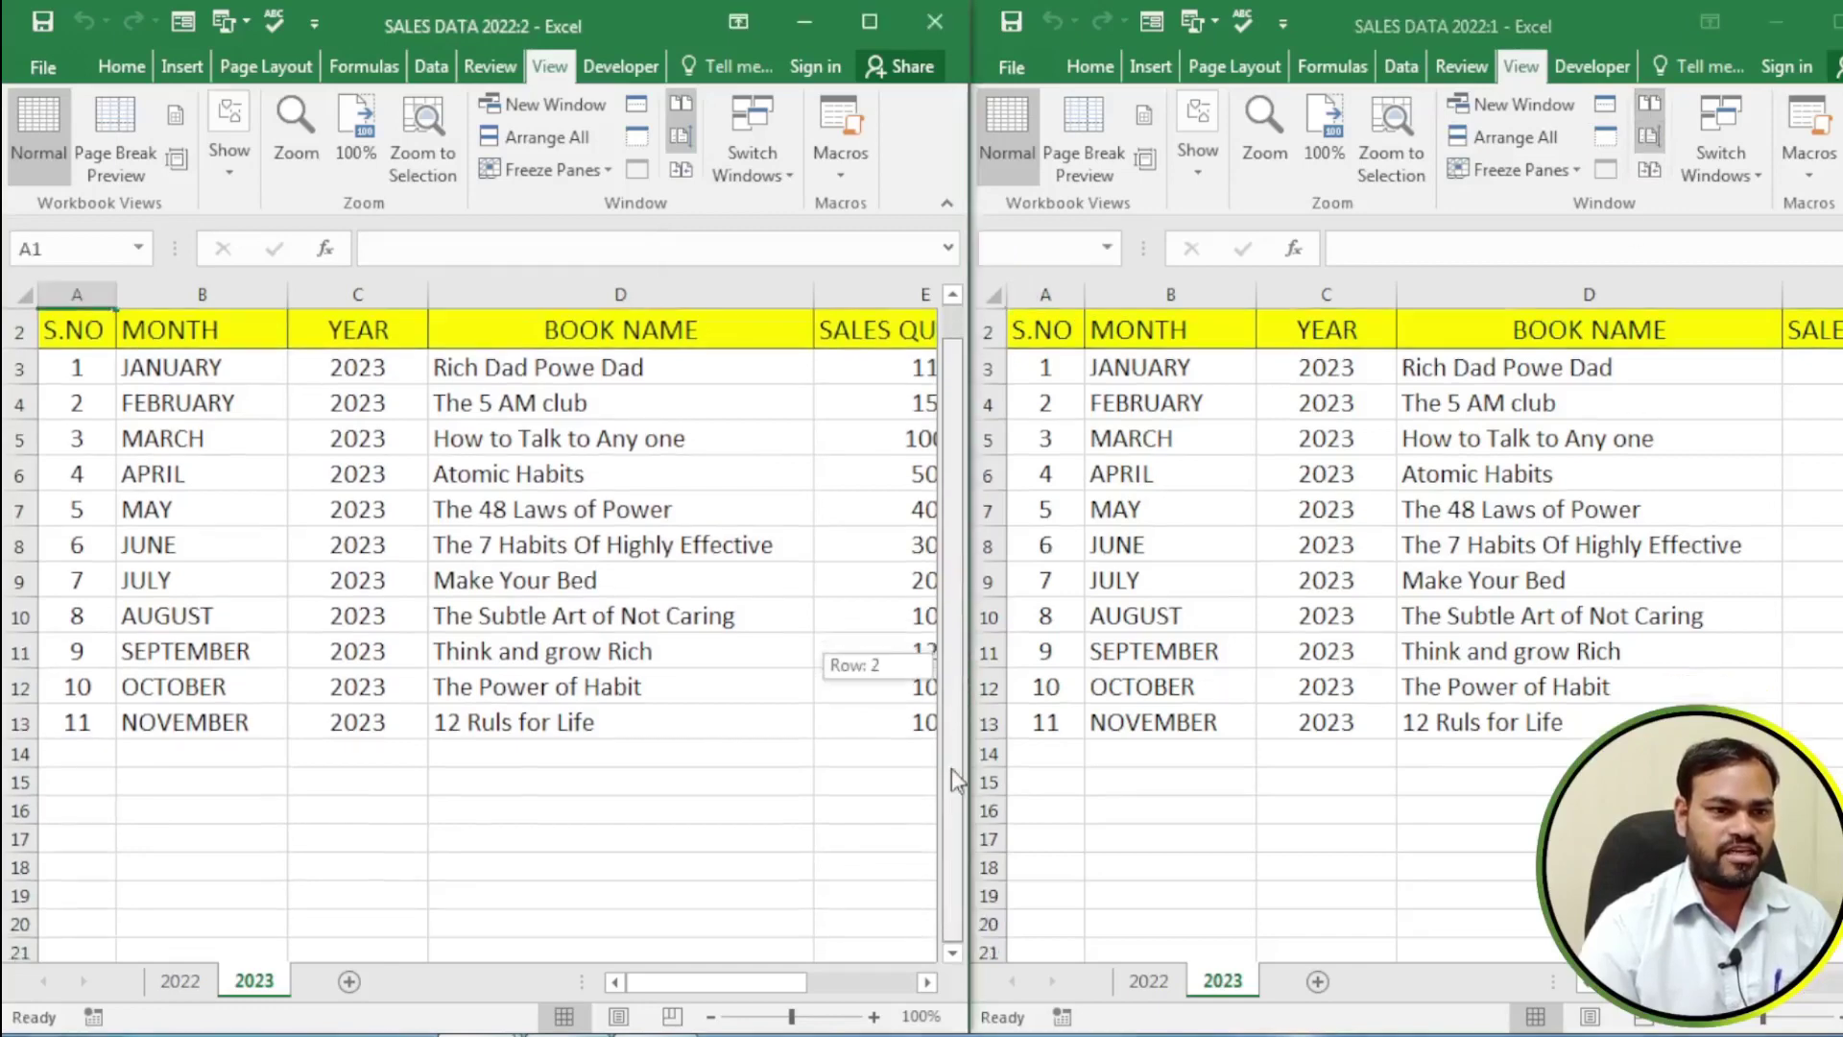
click(952, 953)
click(952, 953)
click(952, 954)
click(952, 954)
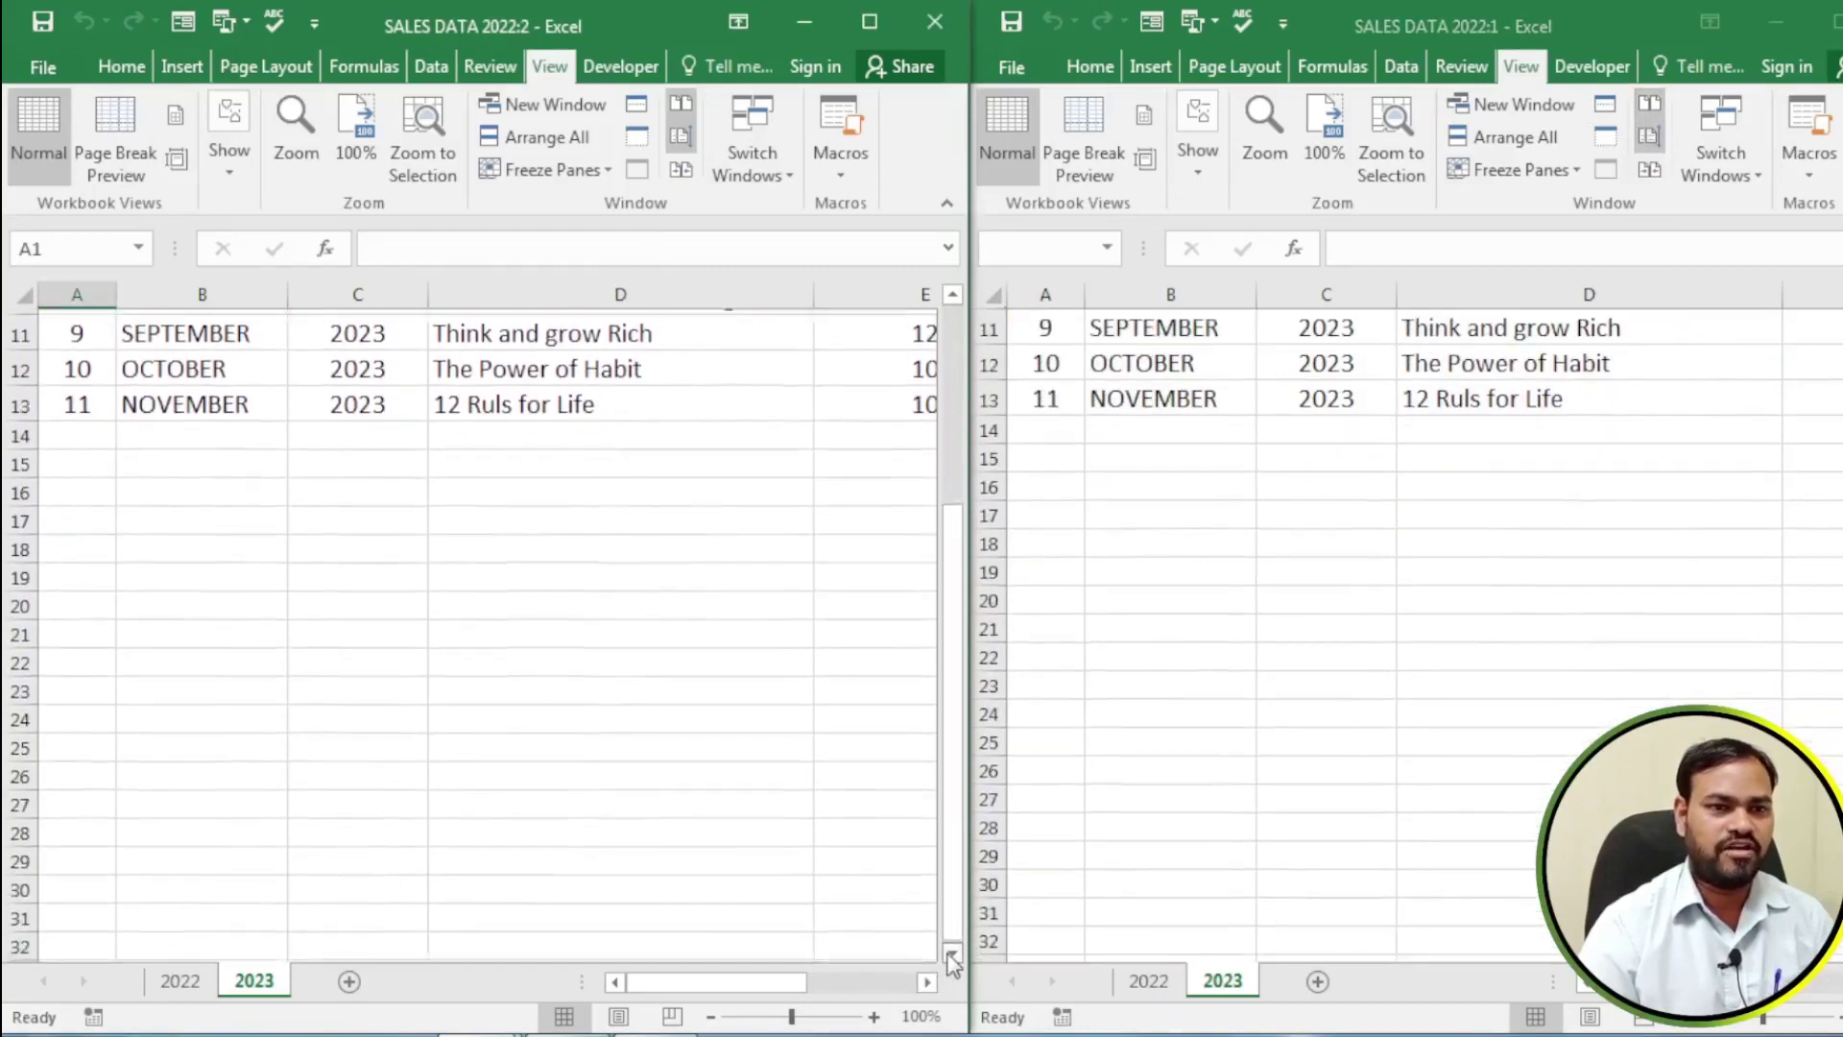
click(952, 953)
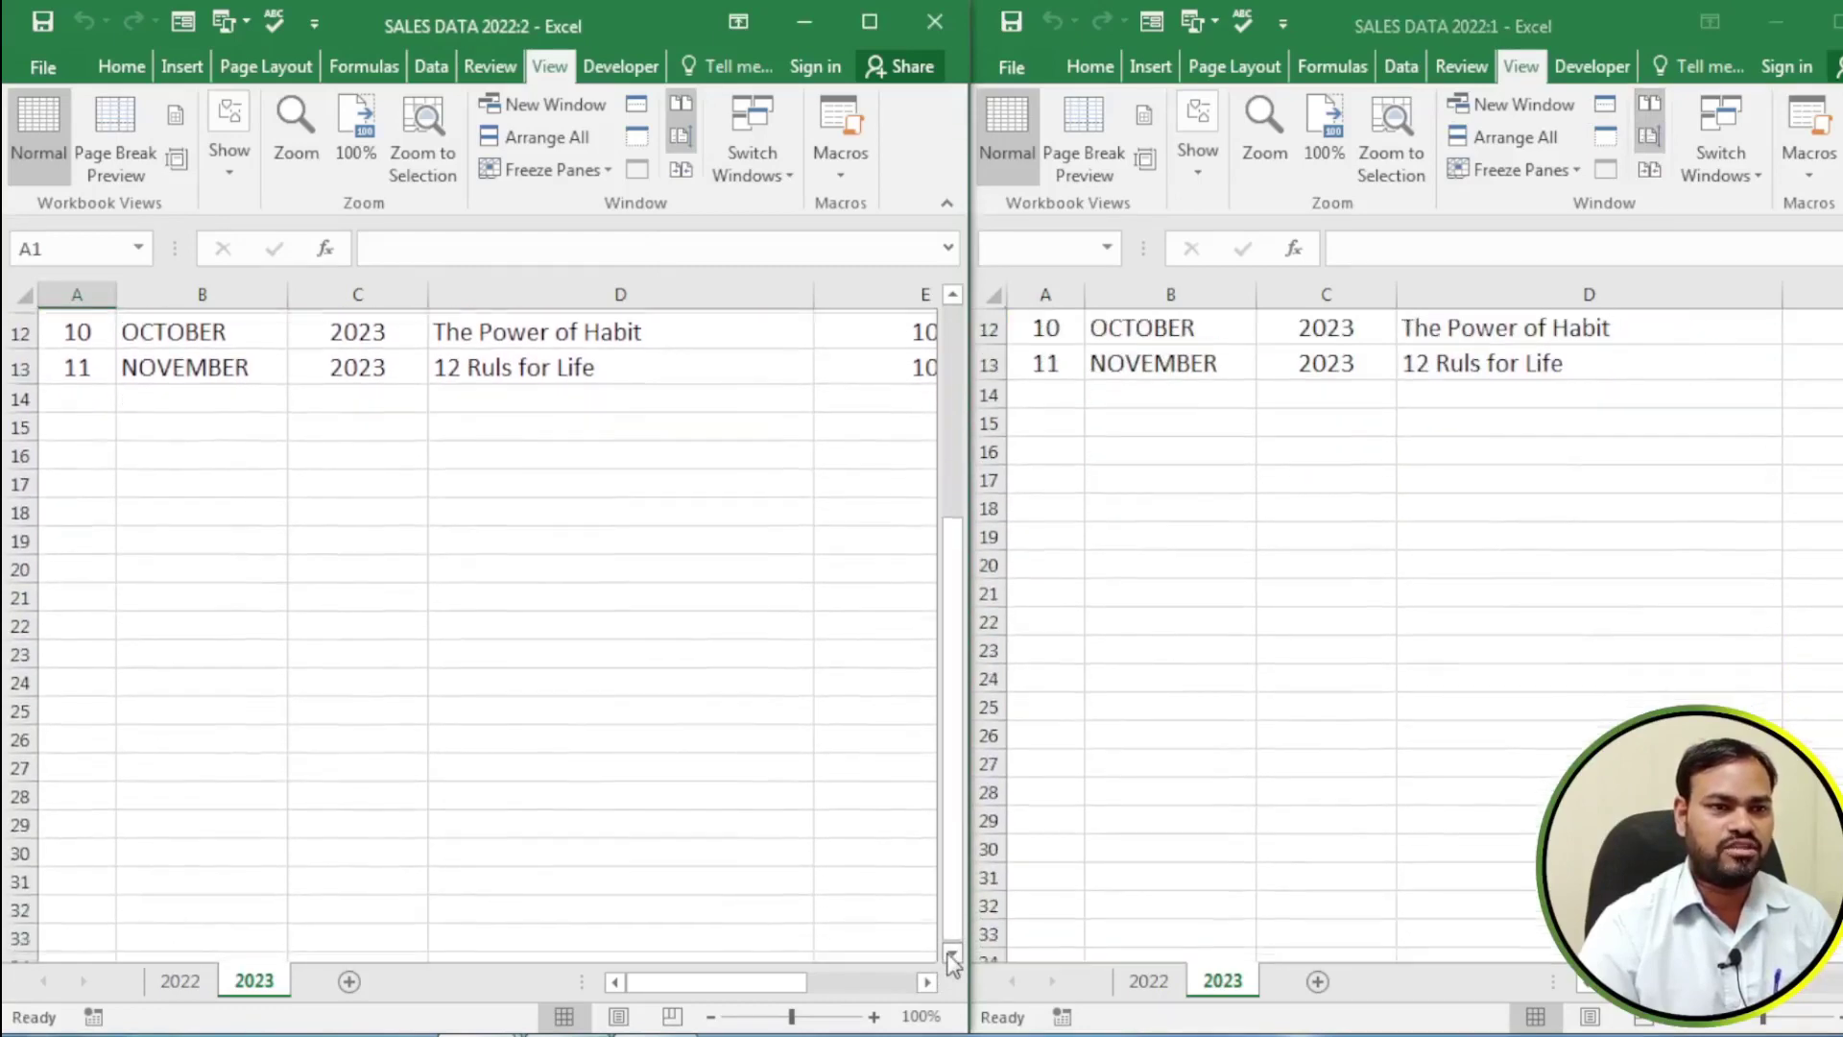
click(952, 295)
click(952, 296)
click(952, 296)
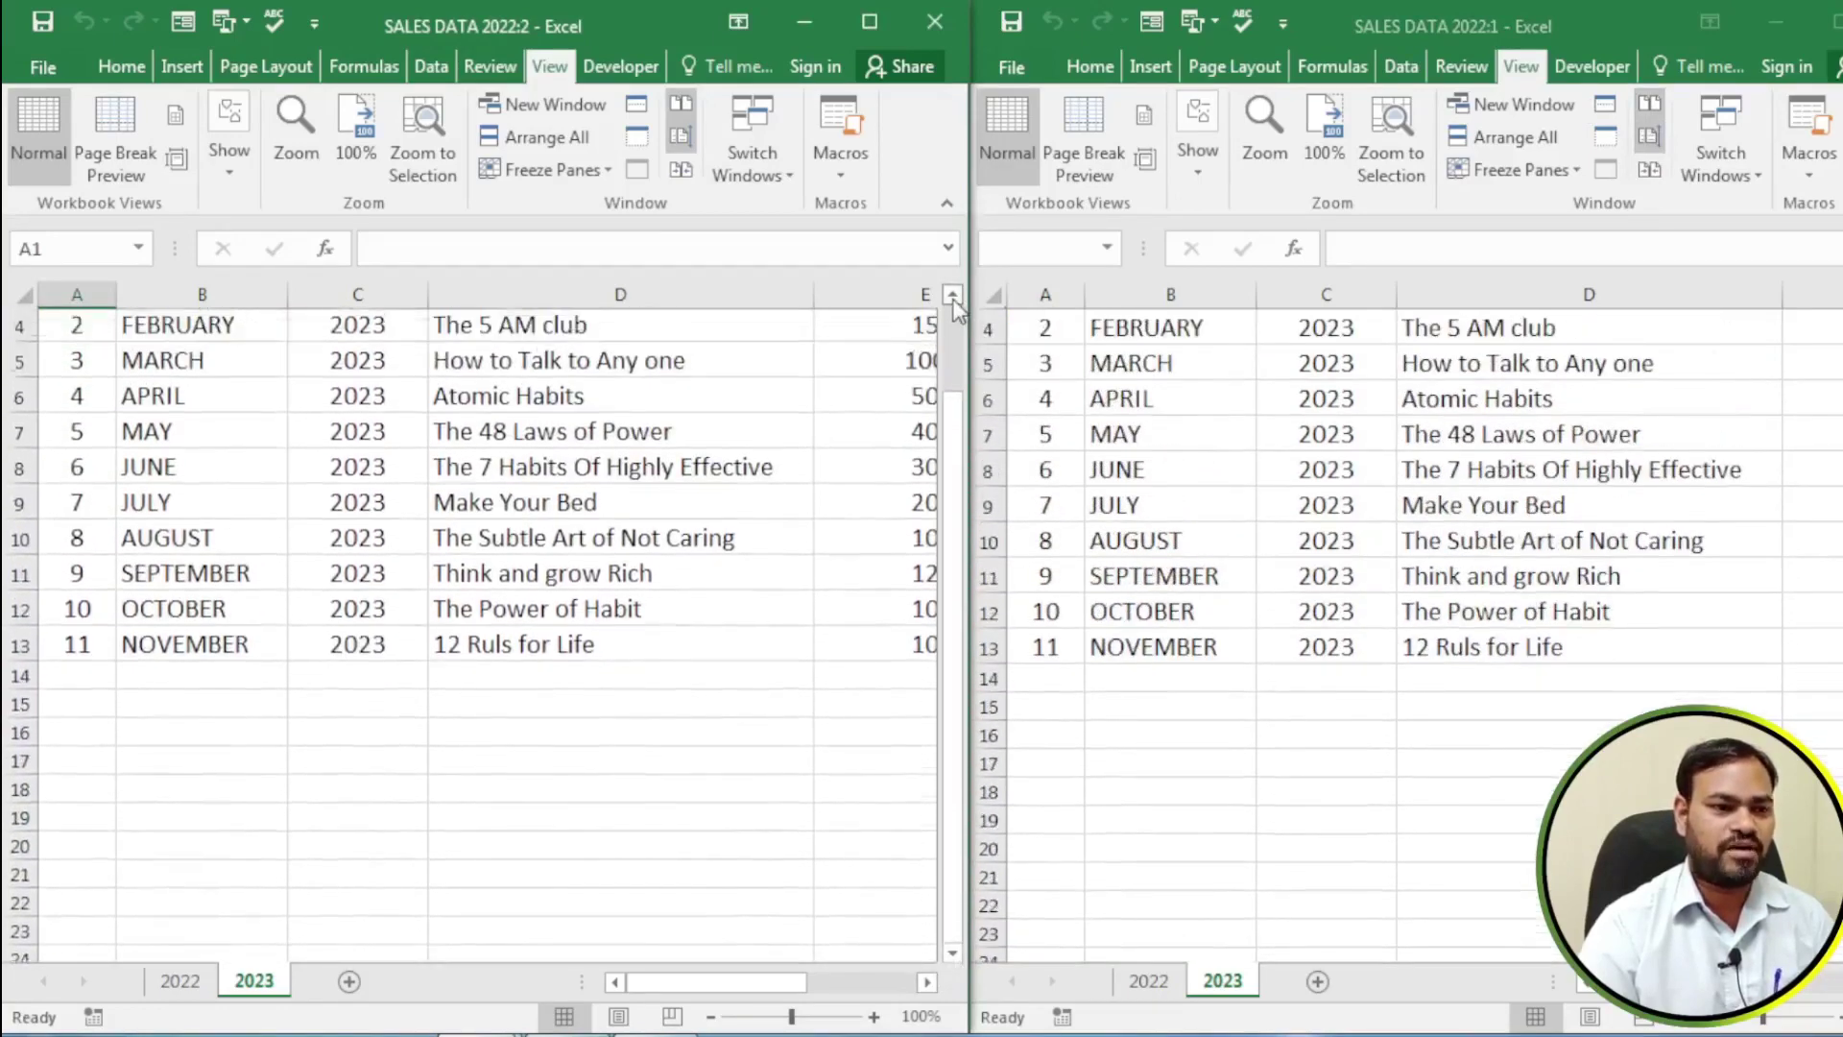
click(952, 296)
Show the 2022 sheet in window SALES DATA 2022:2 and the 2023 sheet in window SALES DATA 2022:1
click(187, 980)
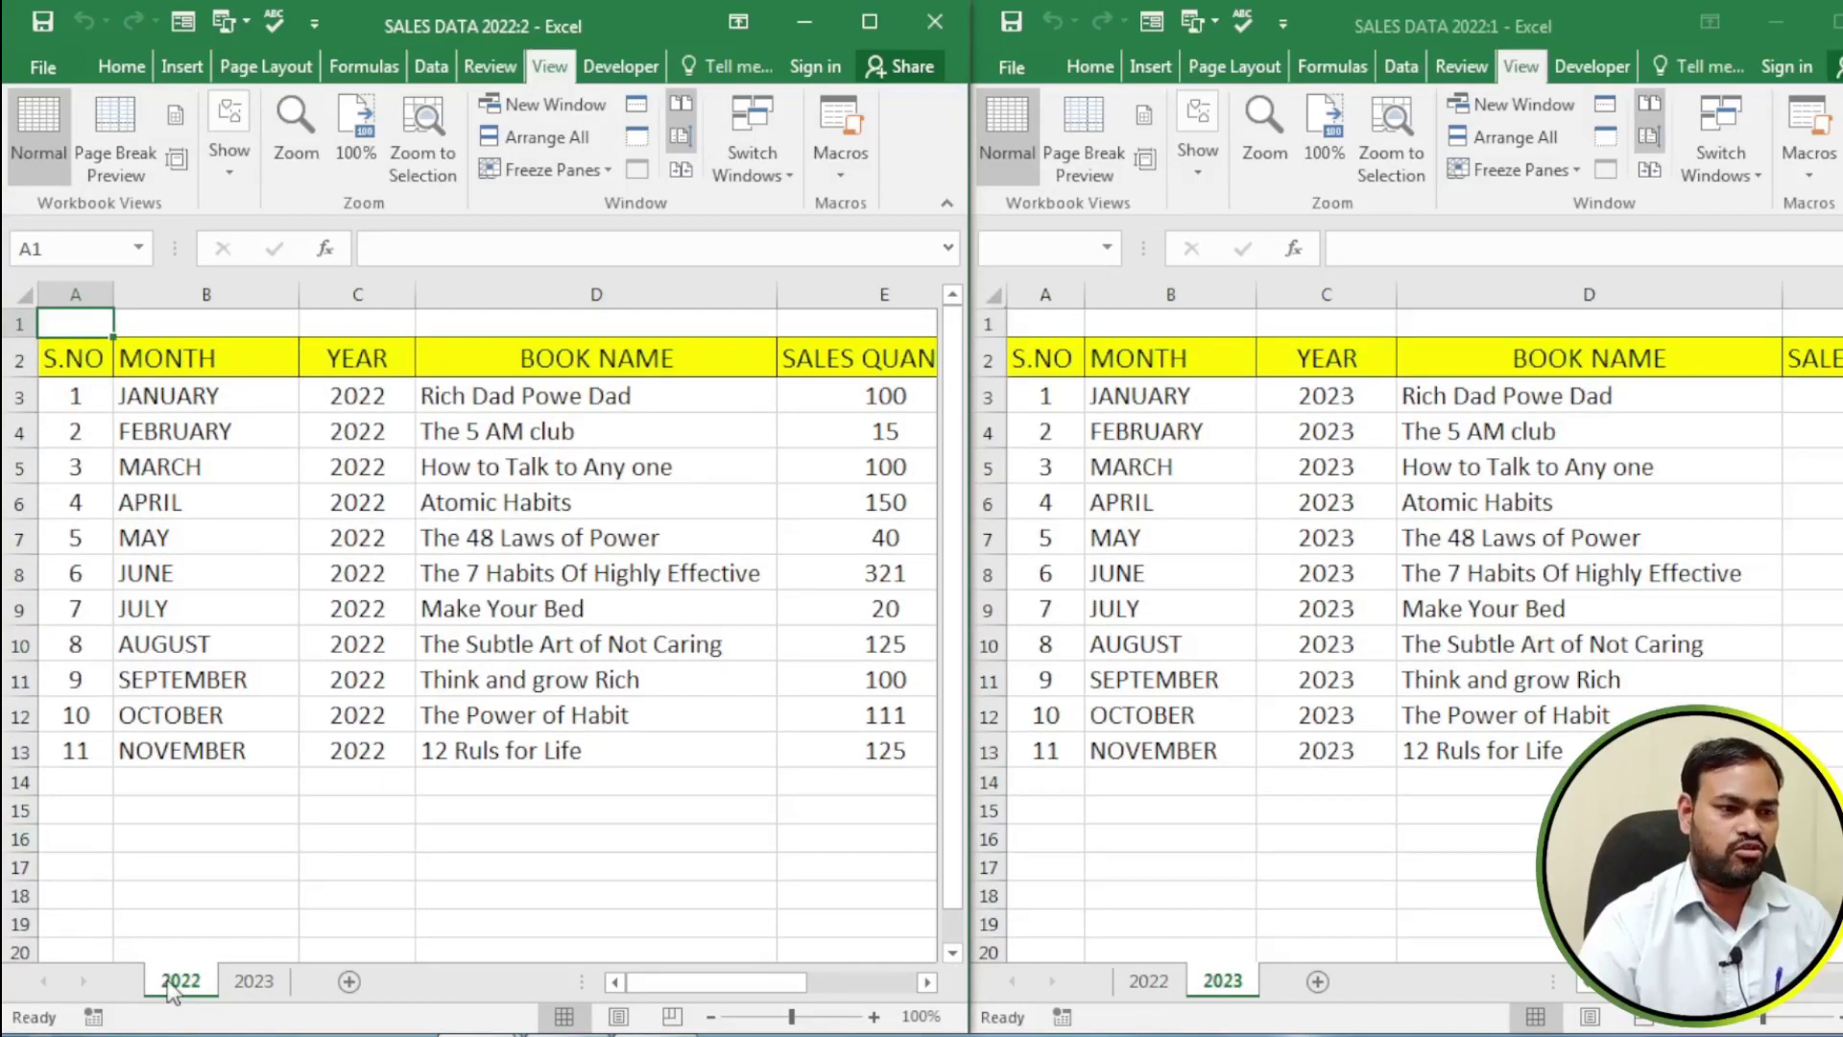
click(1232, 981)
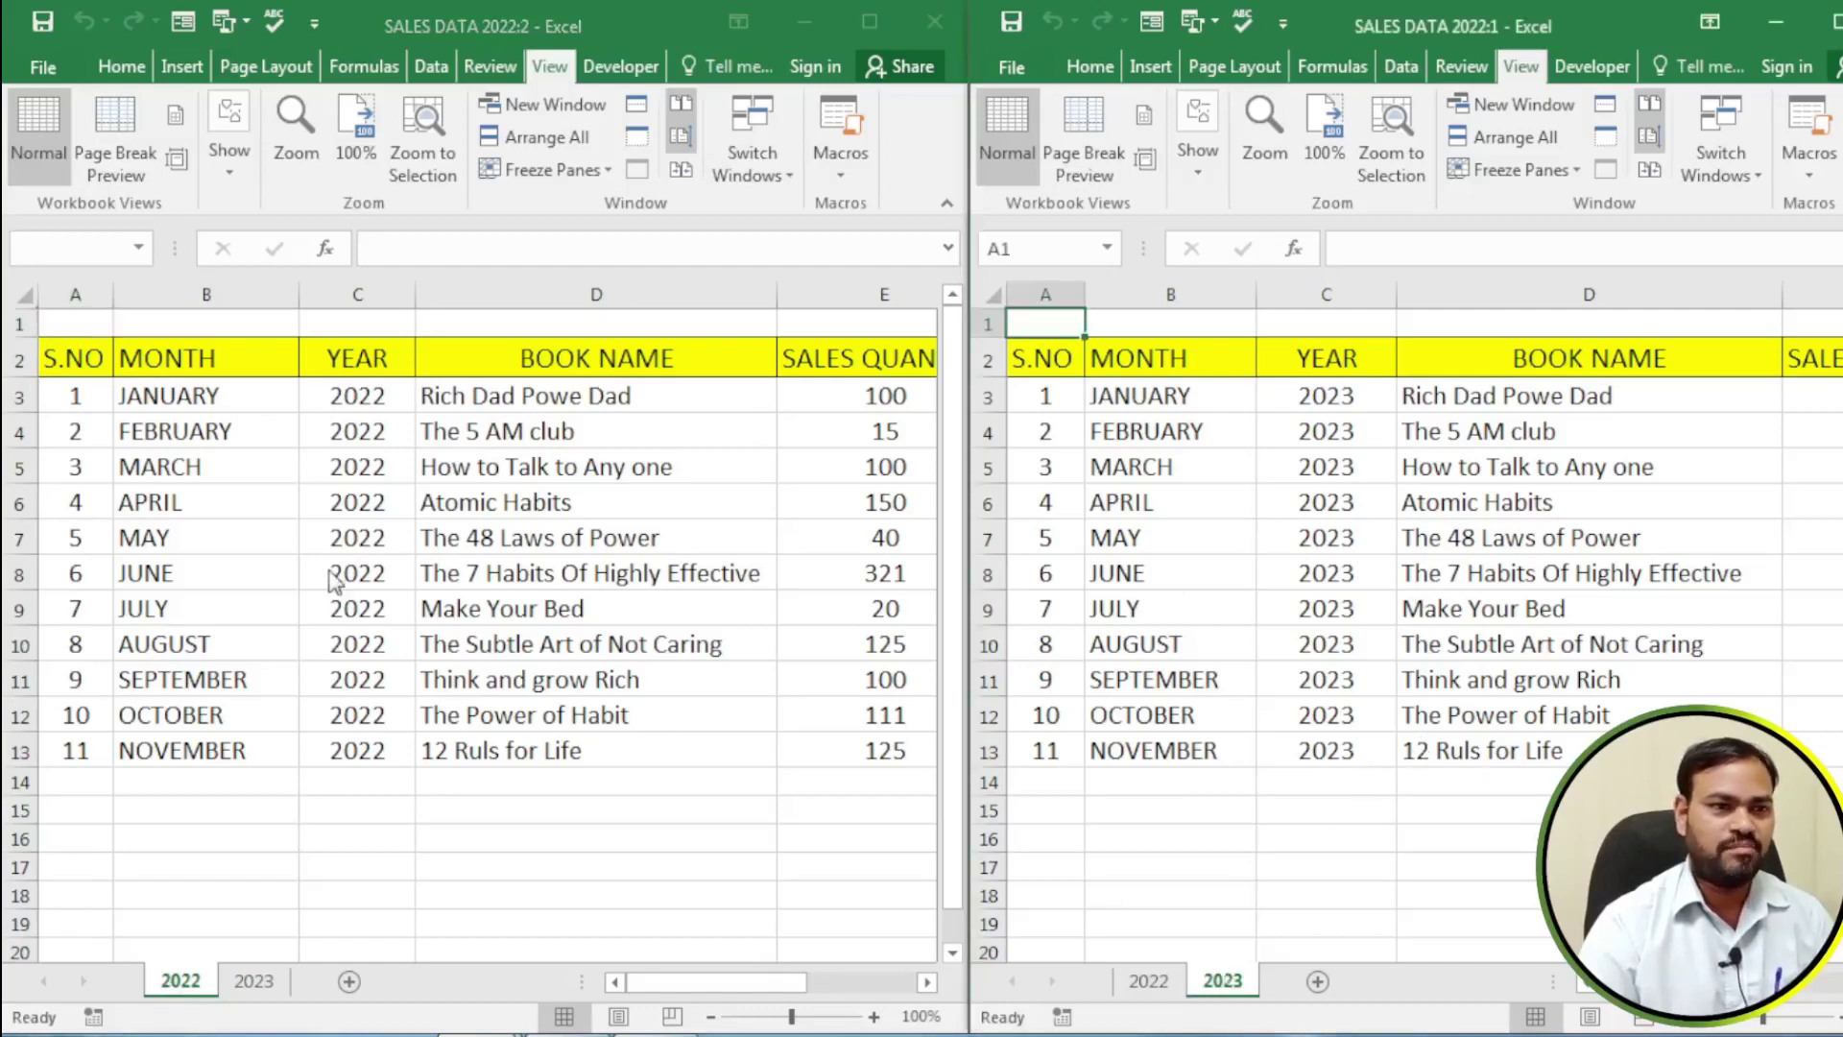
Zoom both side-by-side windows out to 50% and back in to 90%
click(713, 1015)
click(712, 1016)
click(712, 1016)
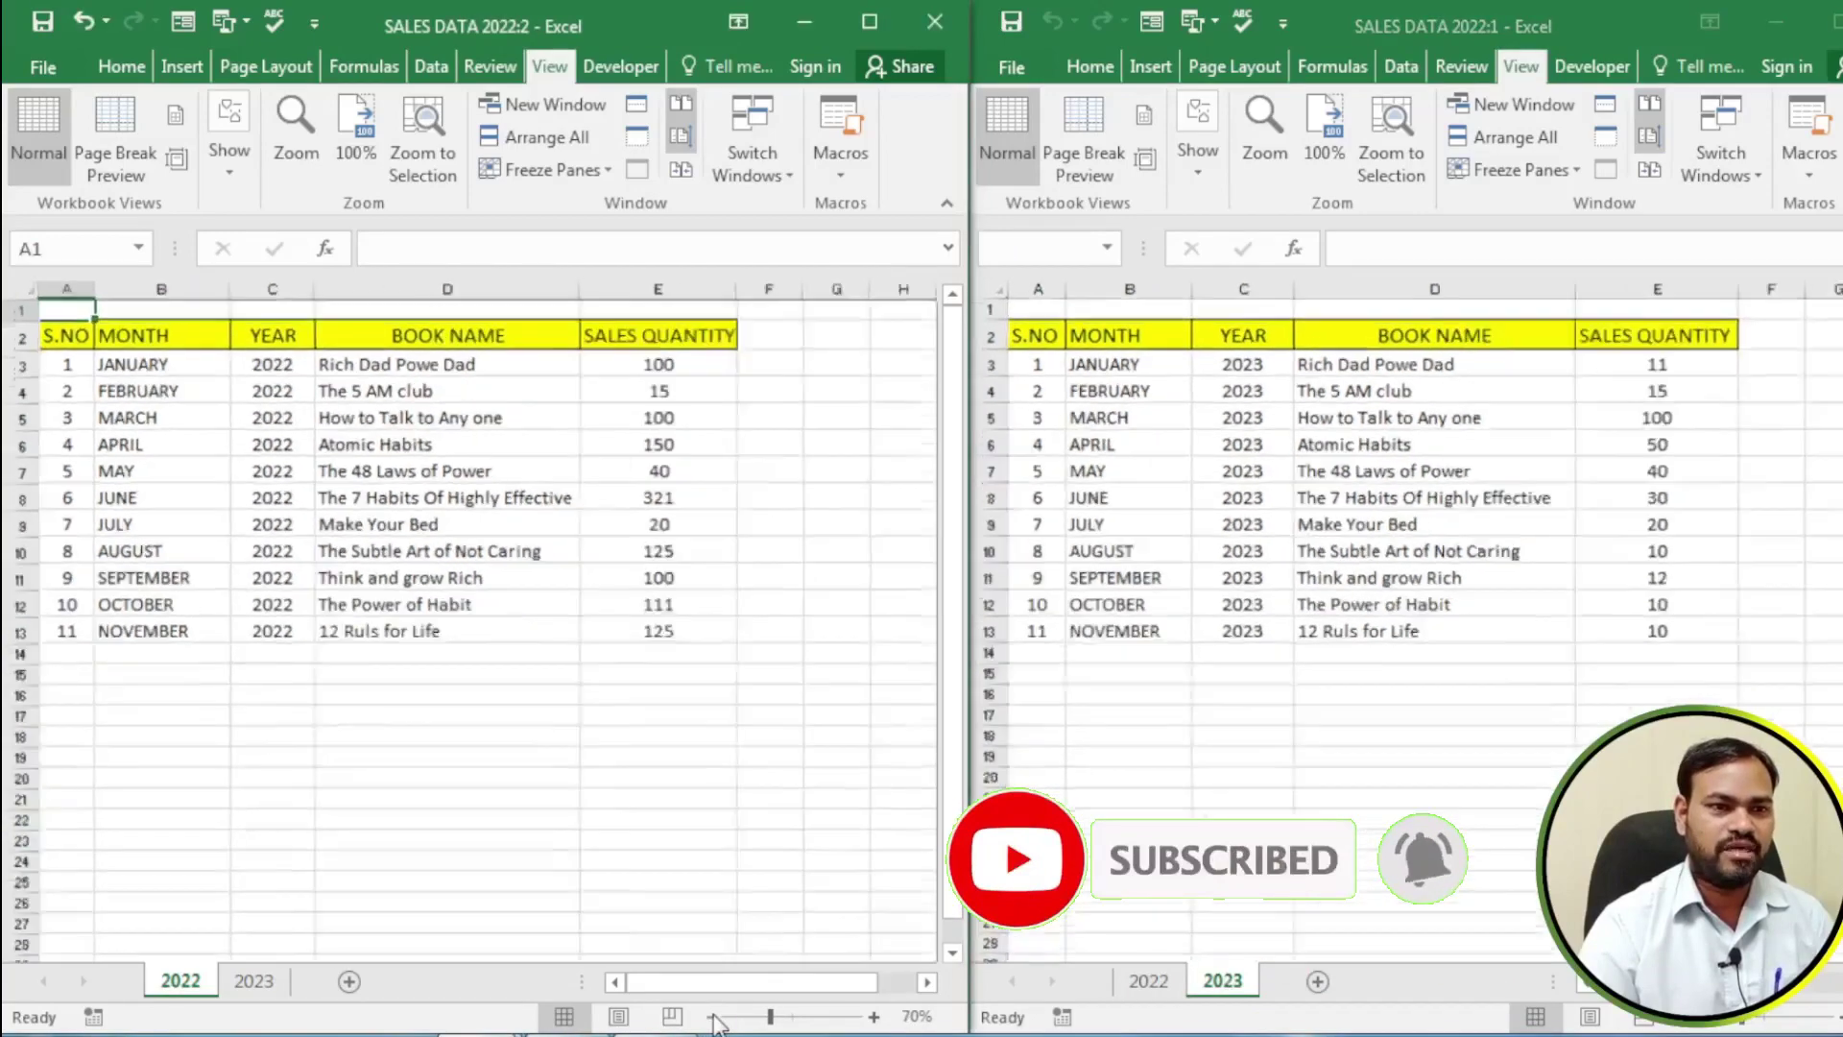
click(712, 1016)
click(712, 1015)
click(712, 1015)
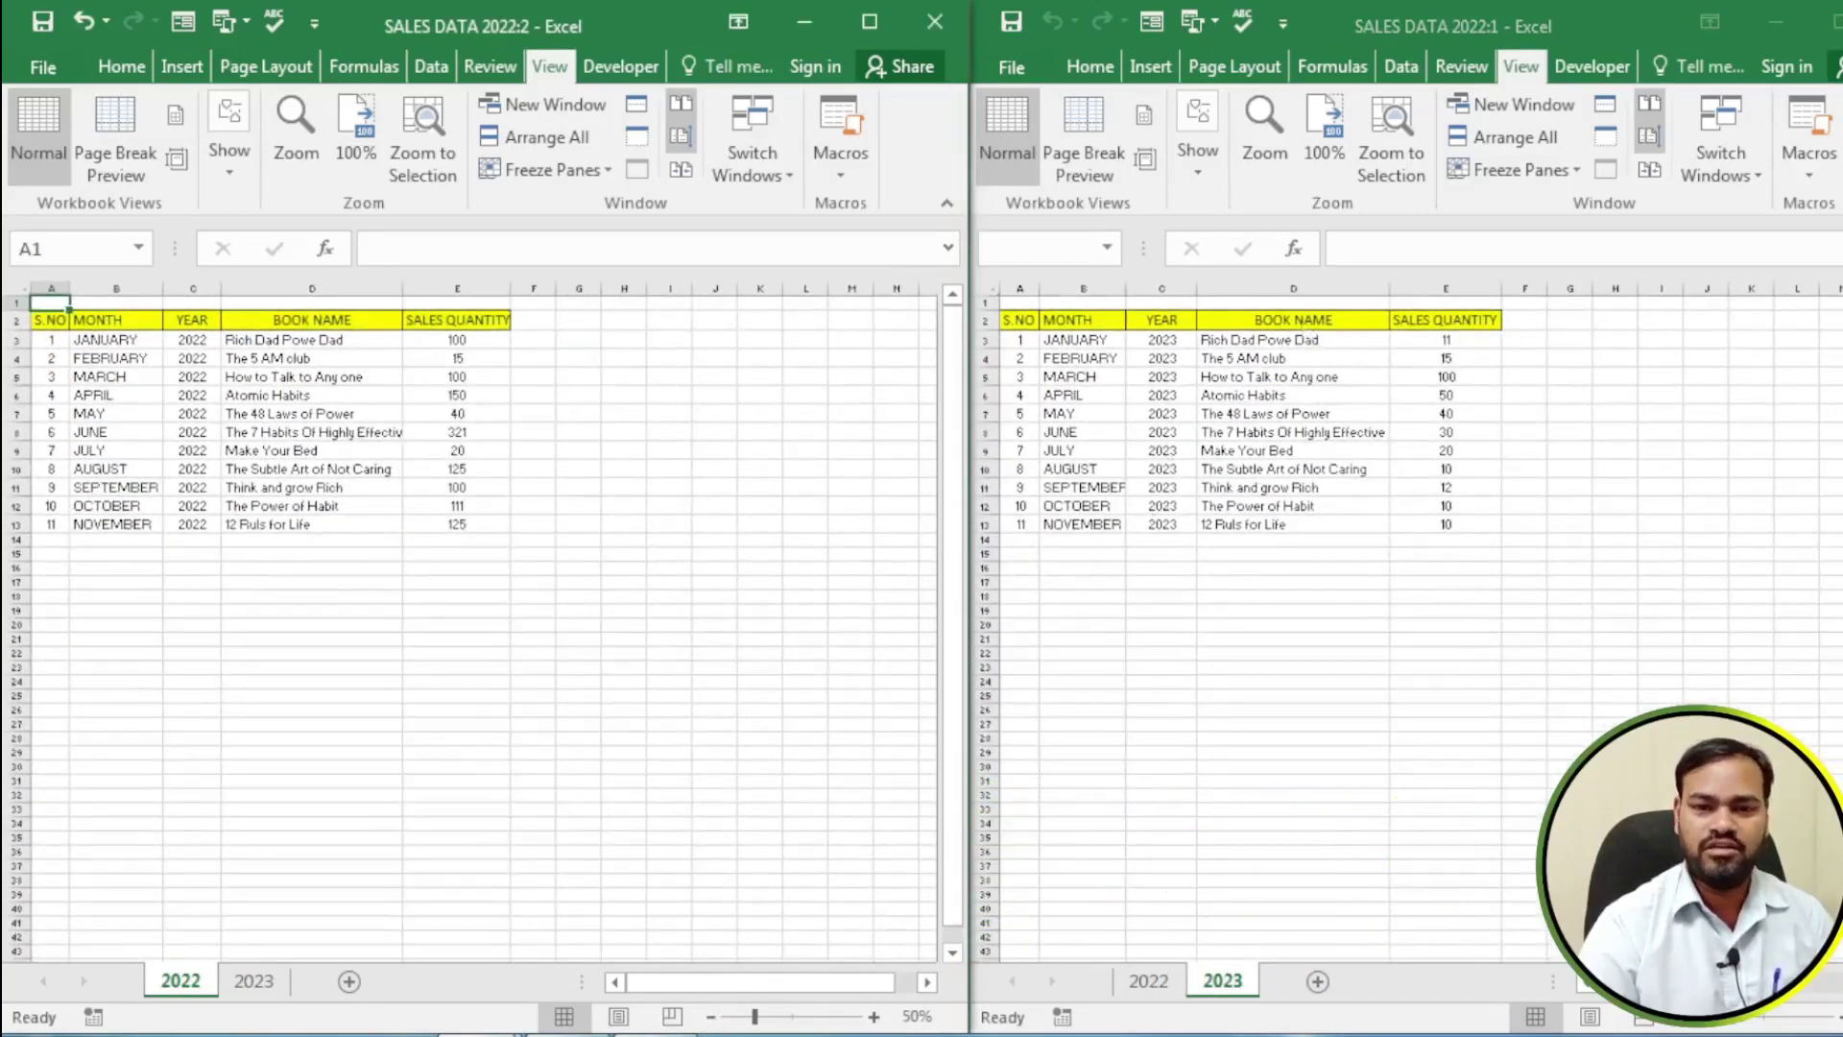
click(1310, 336)
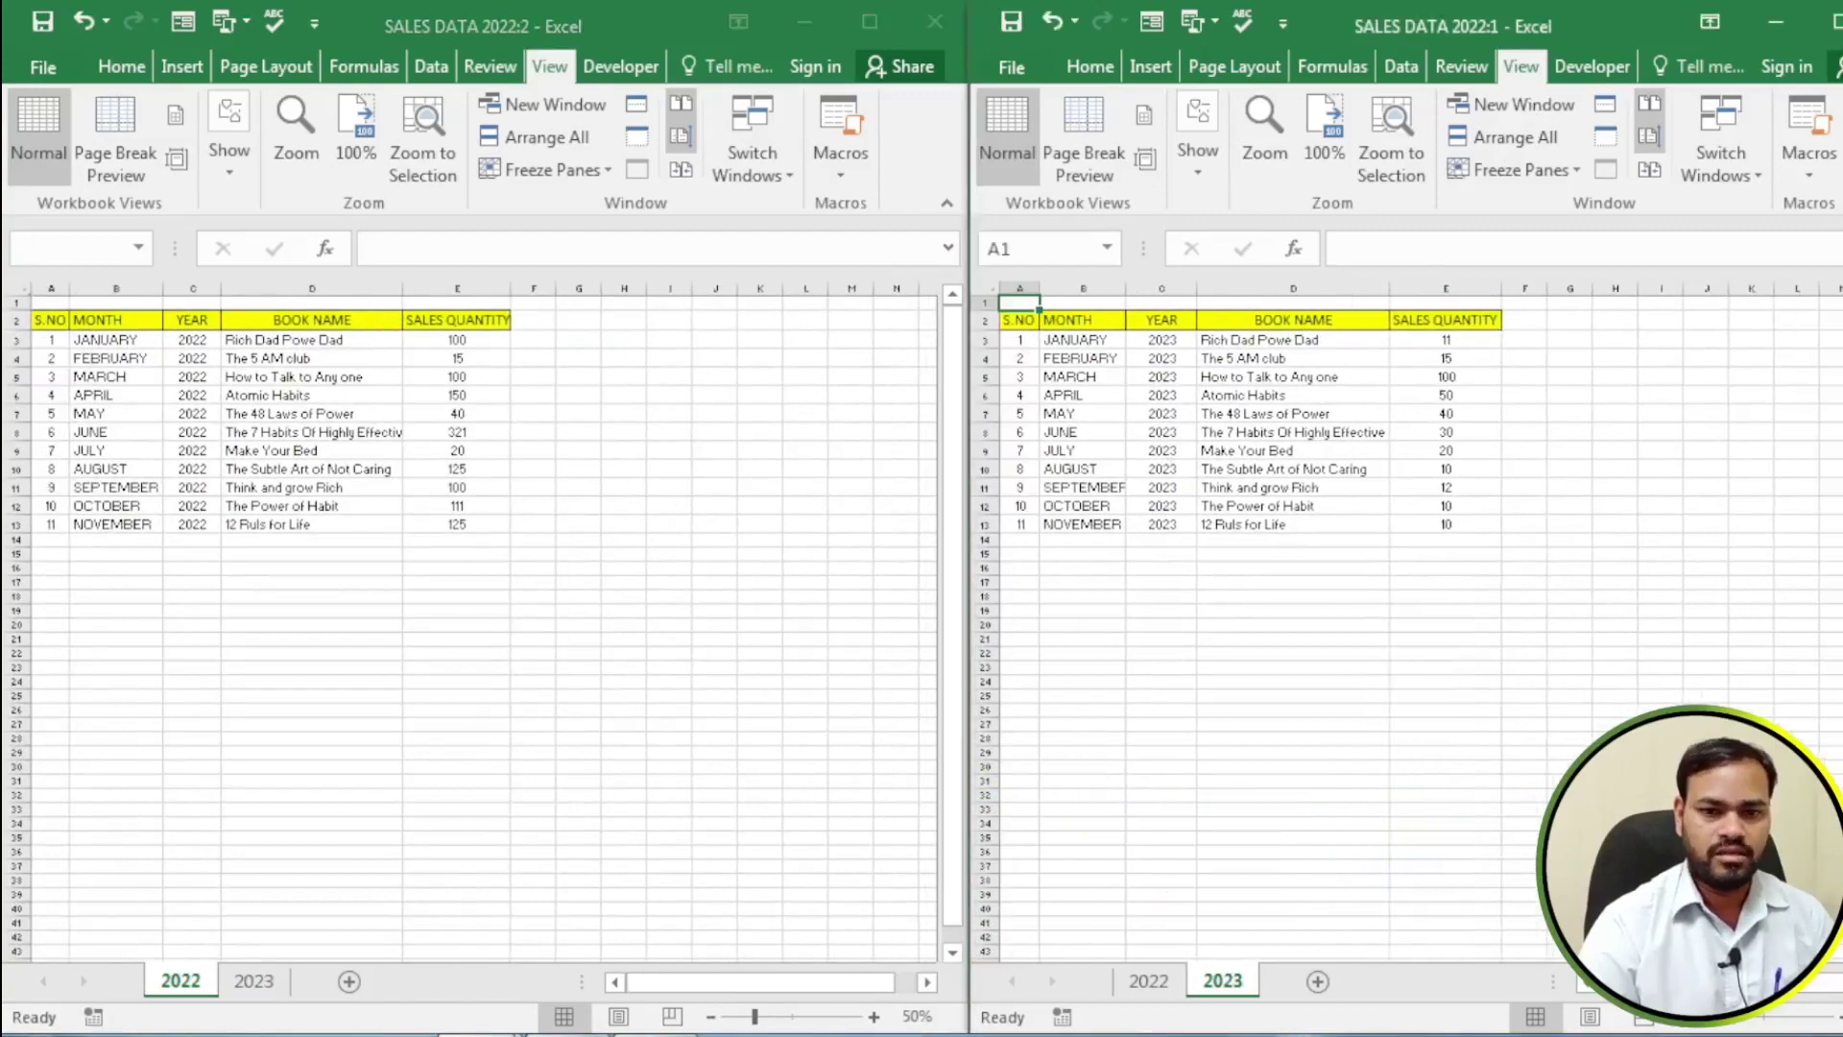
click(1841, 1016)
click(1841, 1016)
click(1841, 1017)
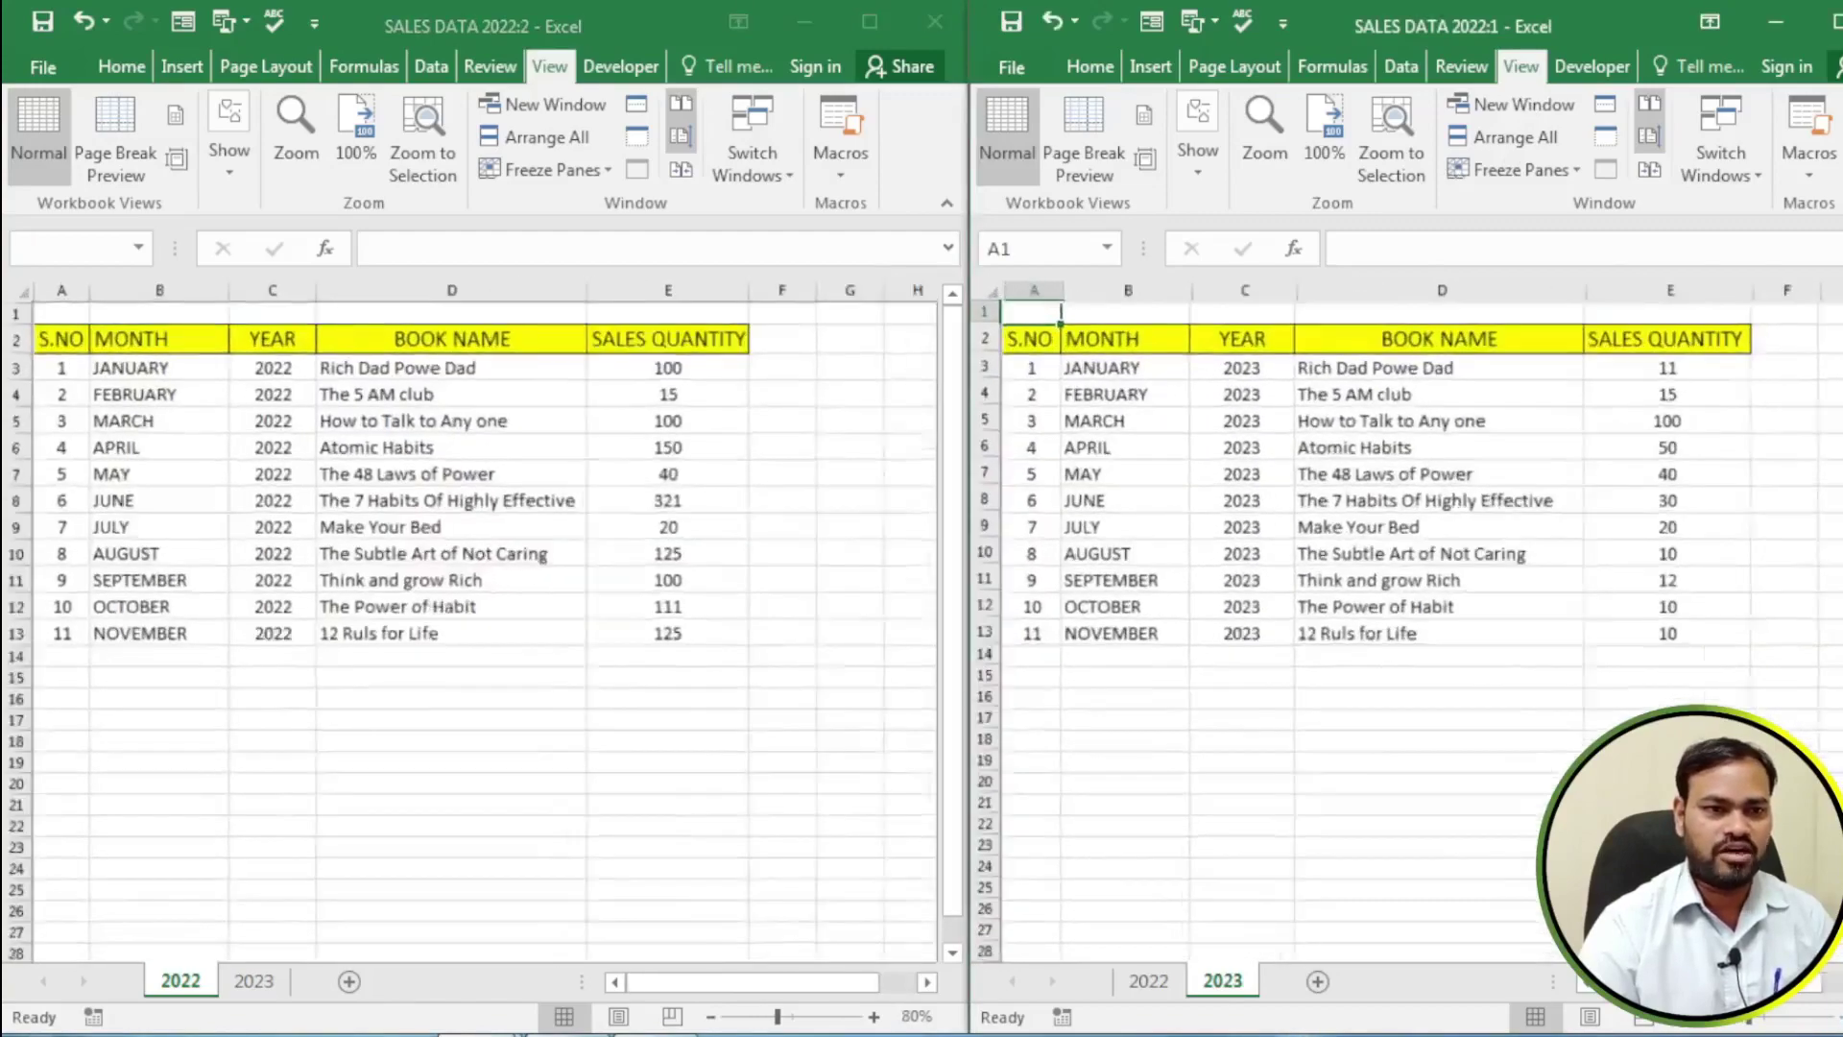
click(1841, 1016)
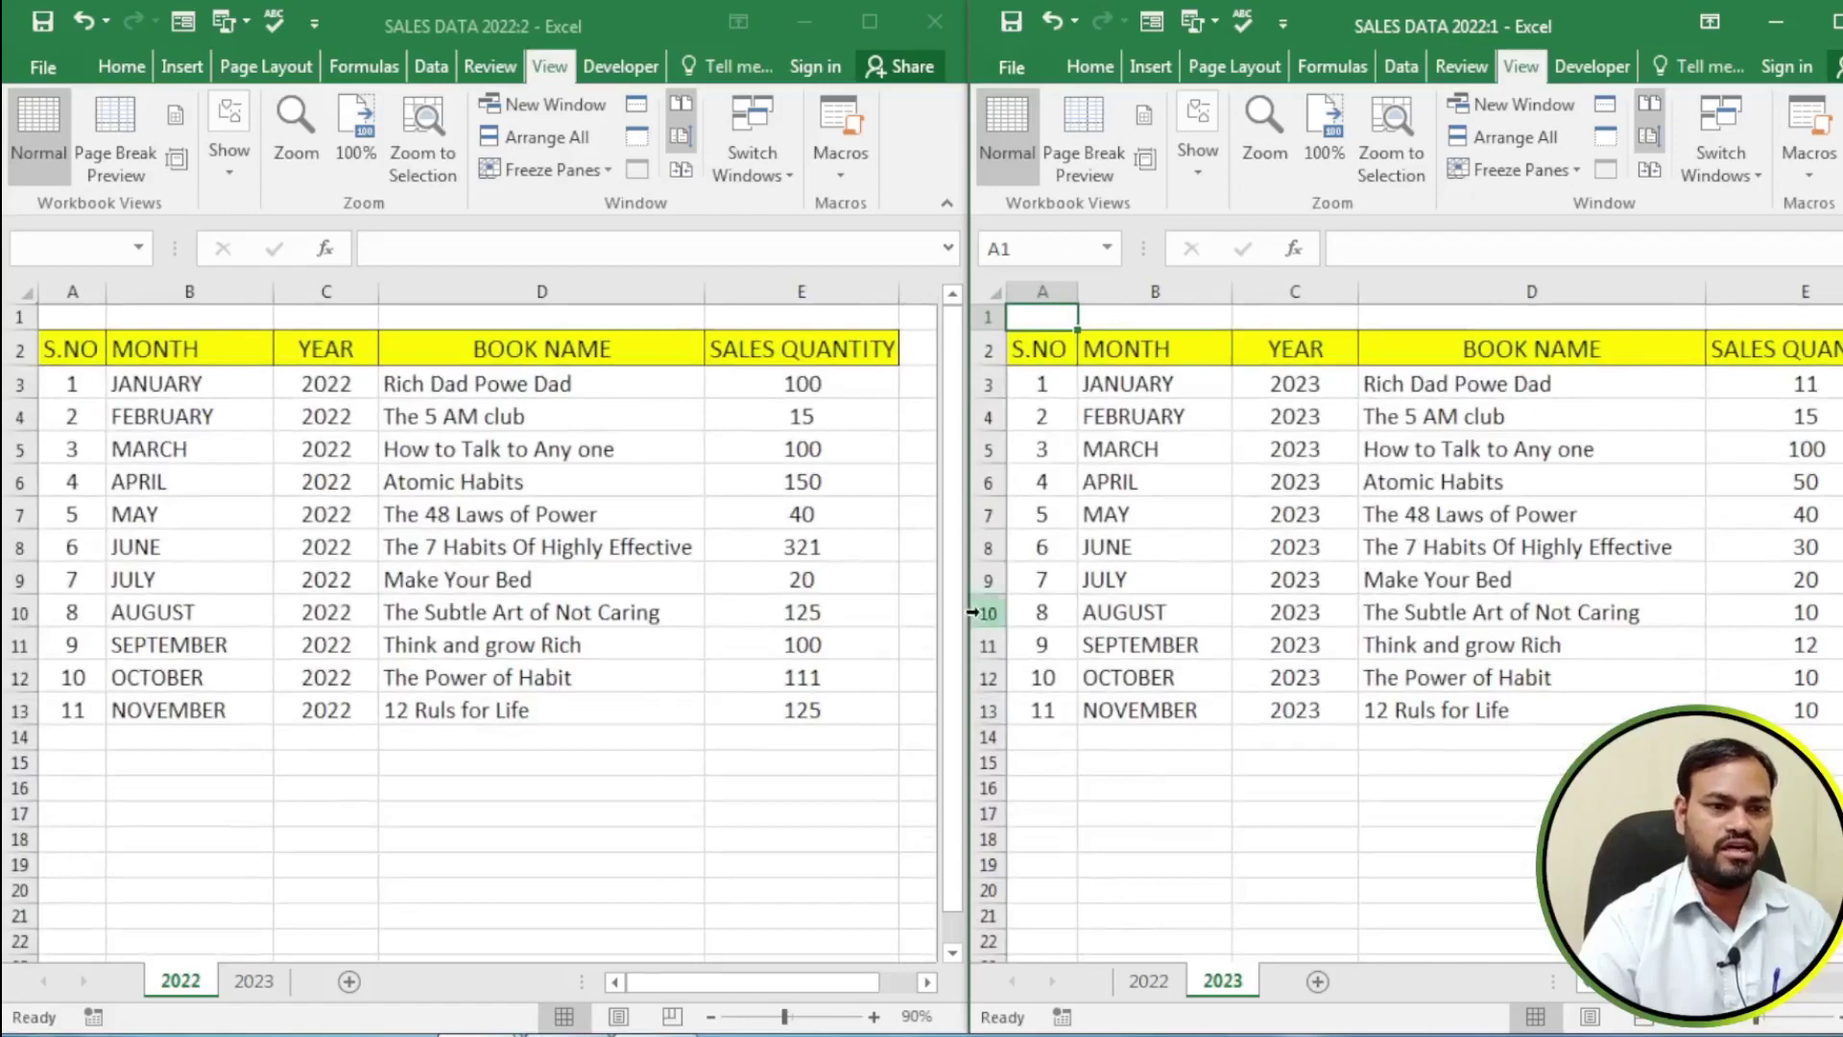
Enter a person's first name in capital letters in cell D17 of the 2022 sheet
drag(956, 612, 958, 465)
drag(954, 572, 956, 895)
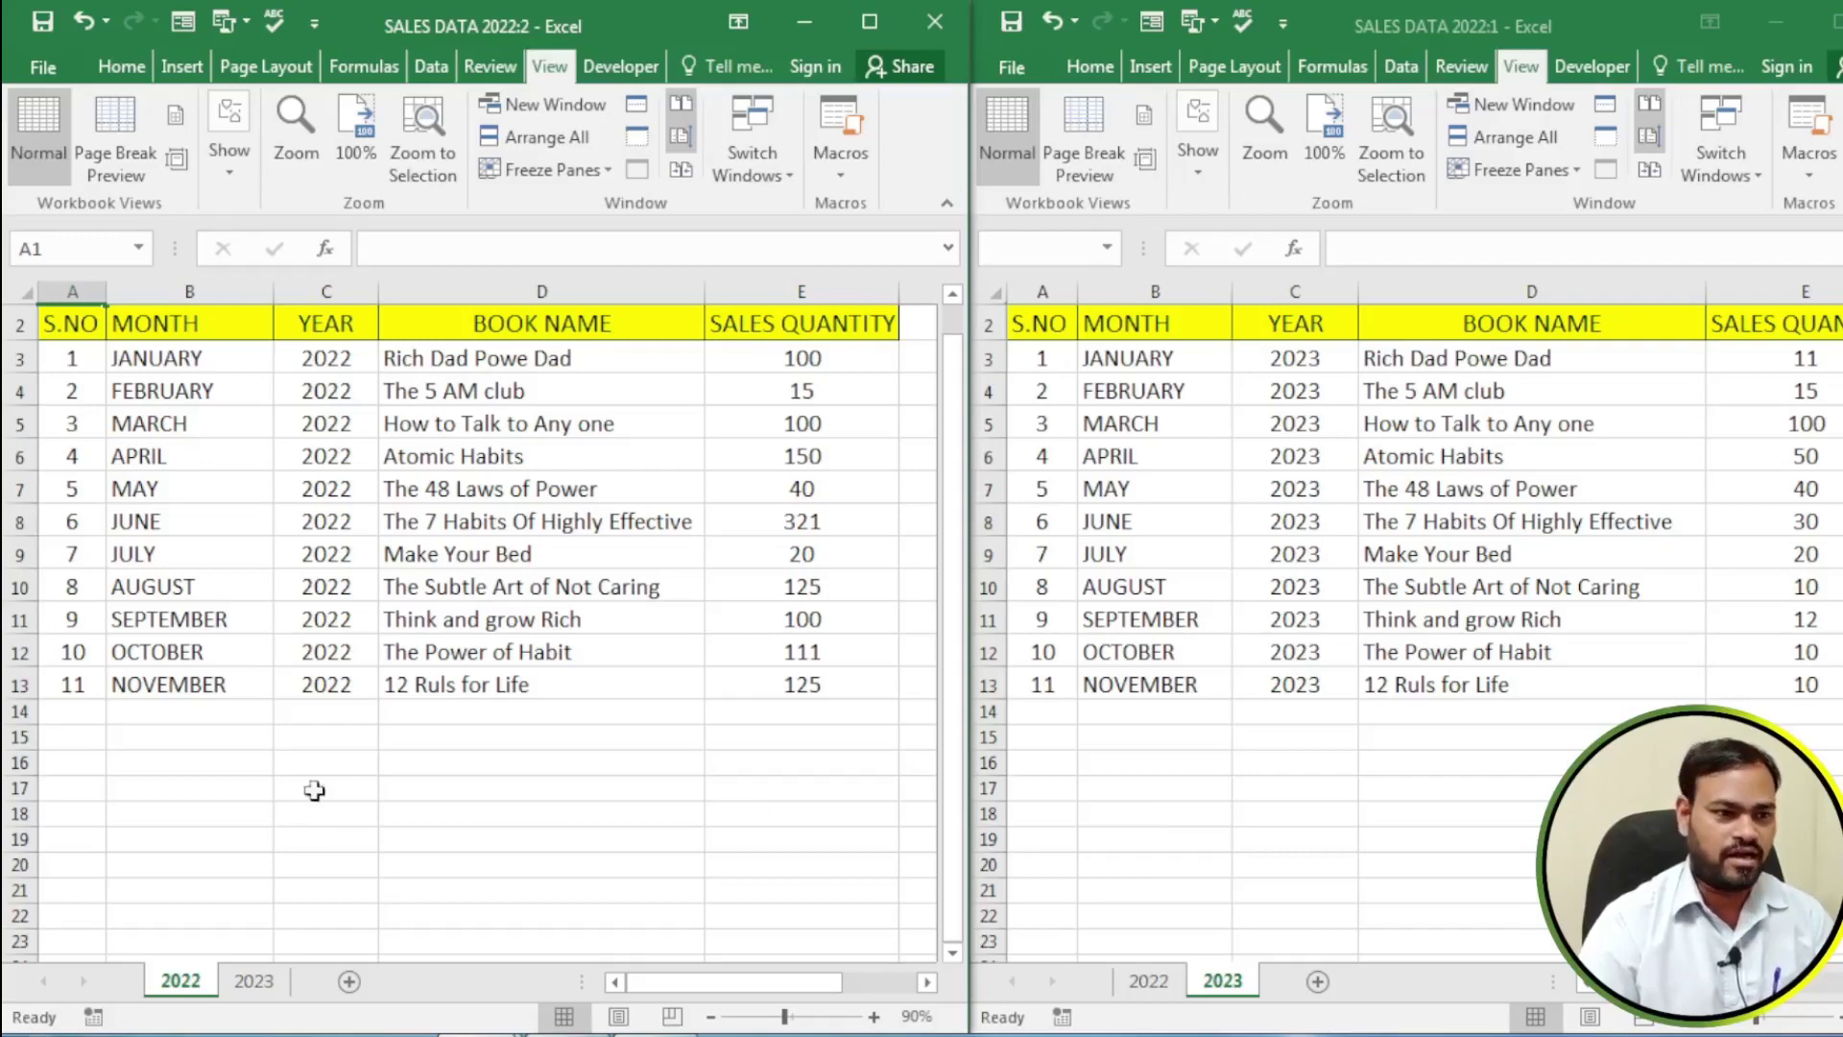
click(420, 796)
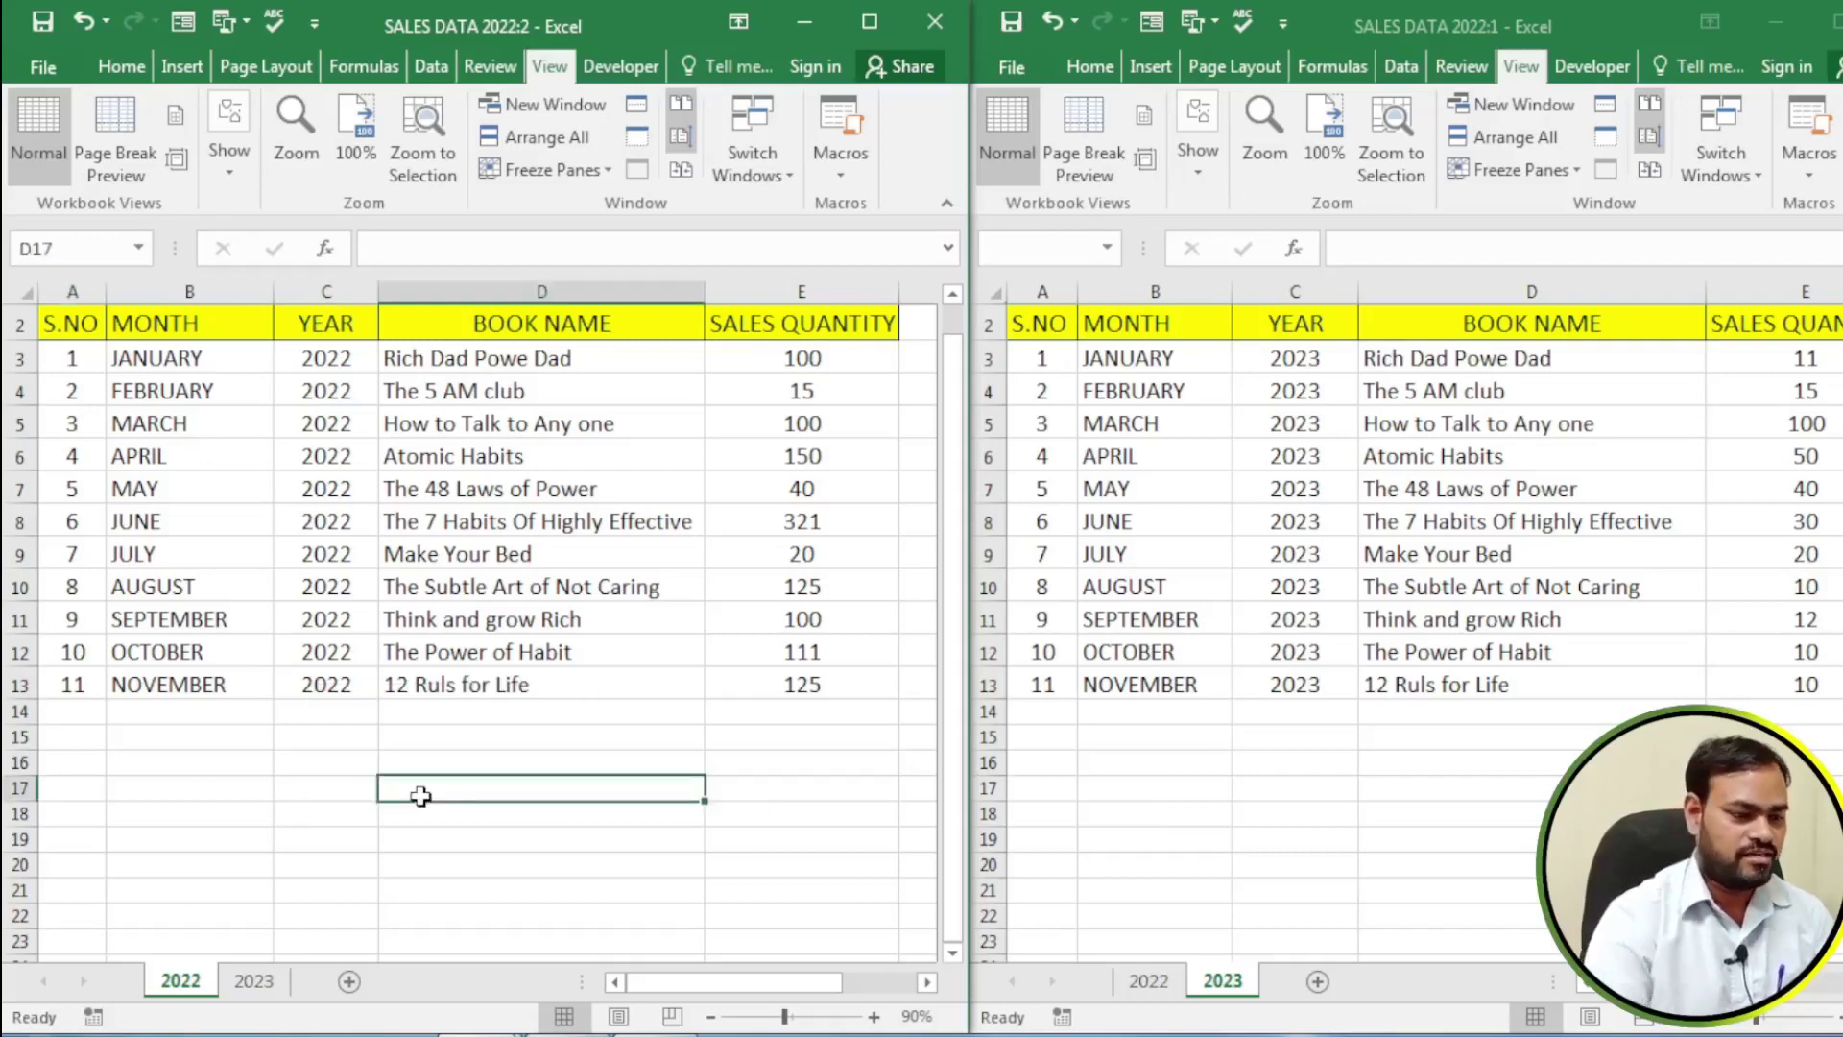
text(prabu)
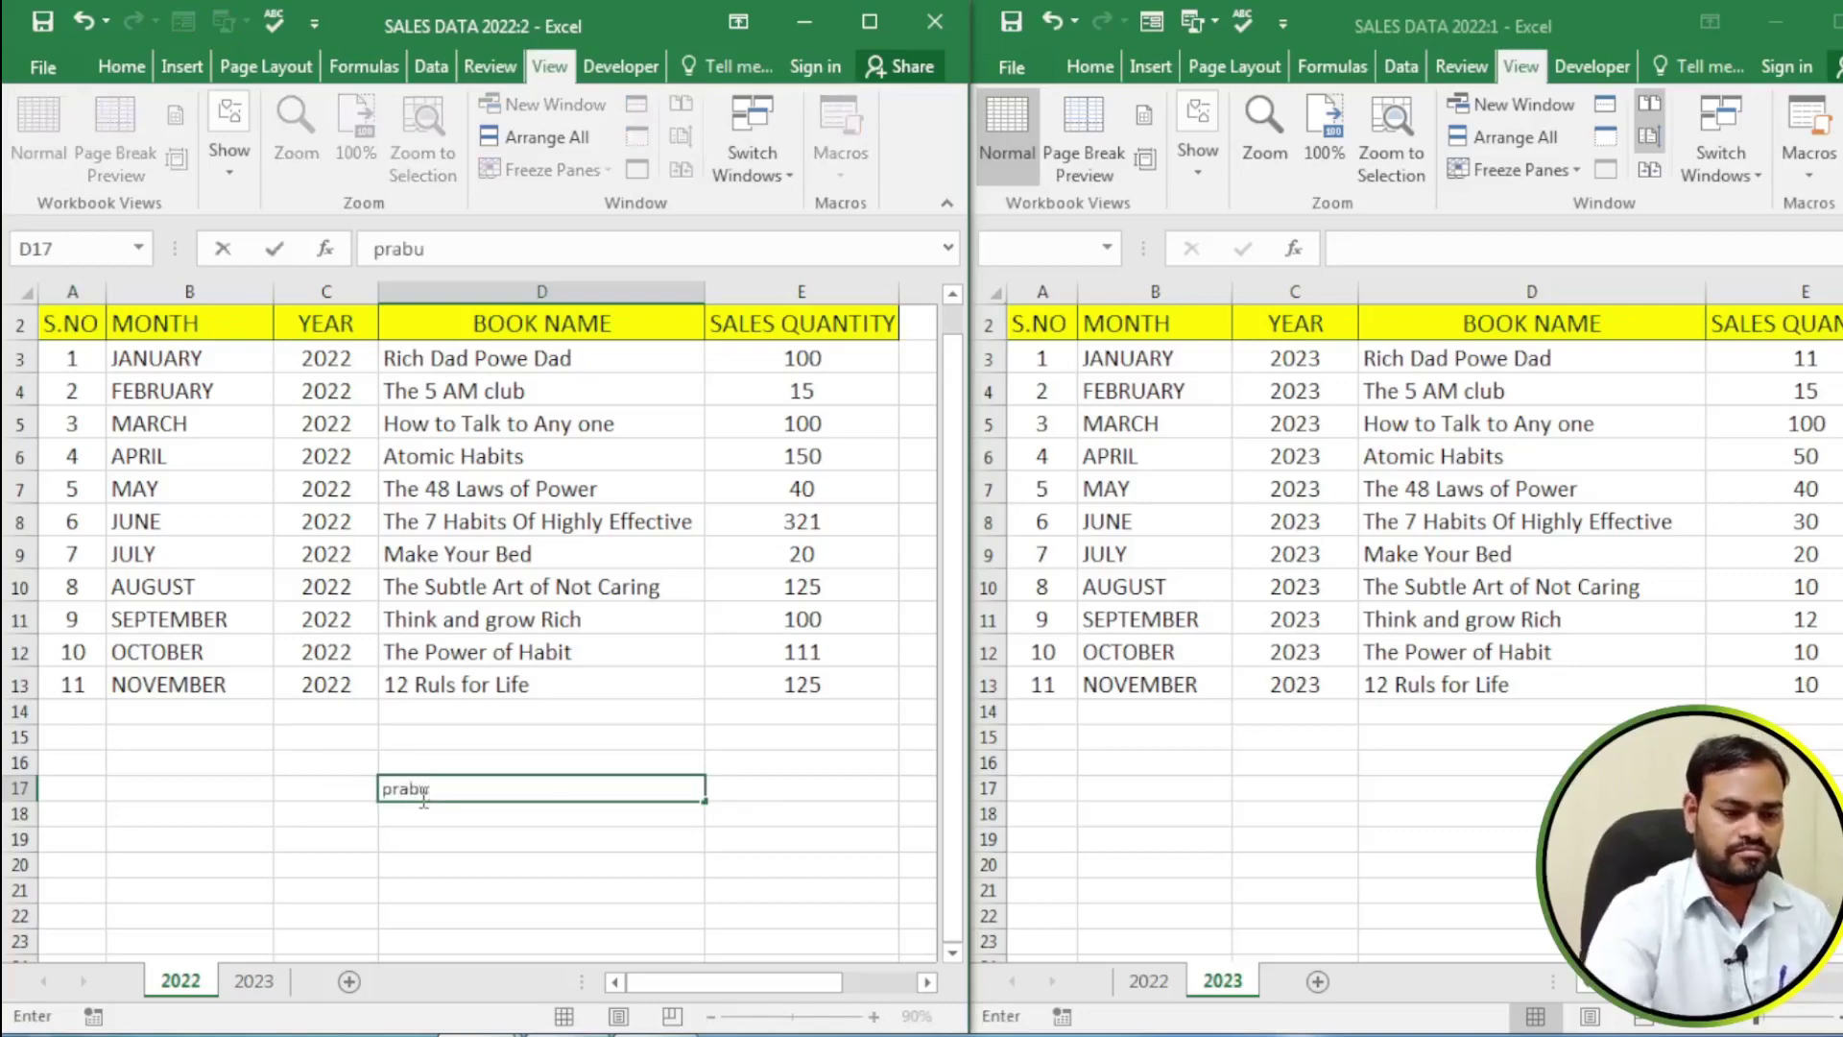
key(BackSpace)
key(BackSpace)
key(BackSpace)
key(BackSpace)
key(BackSpace)
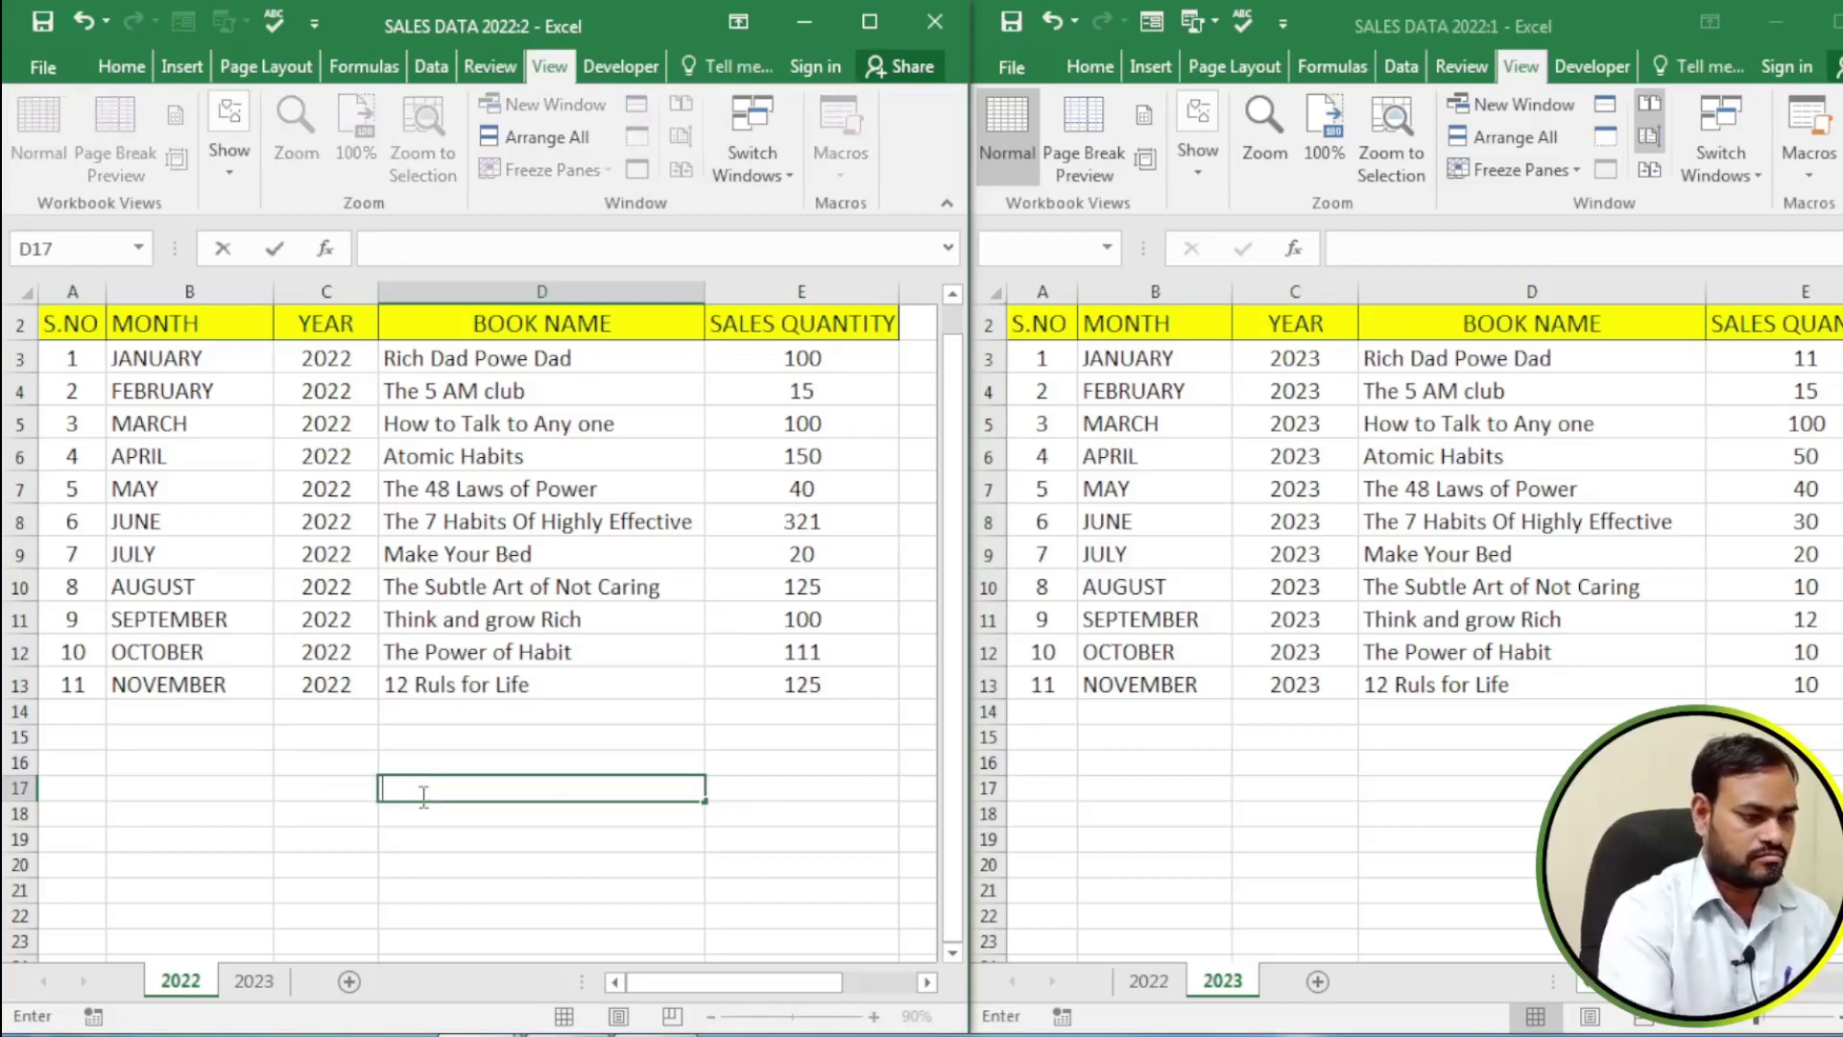
text(PRABU)
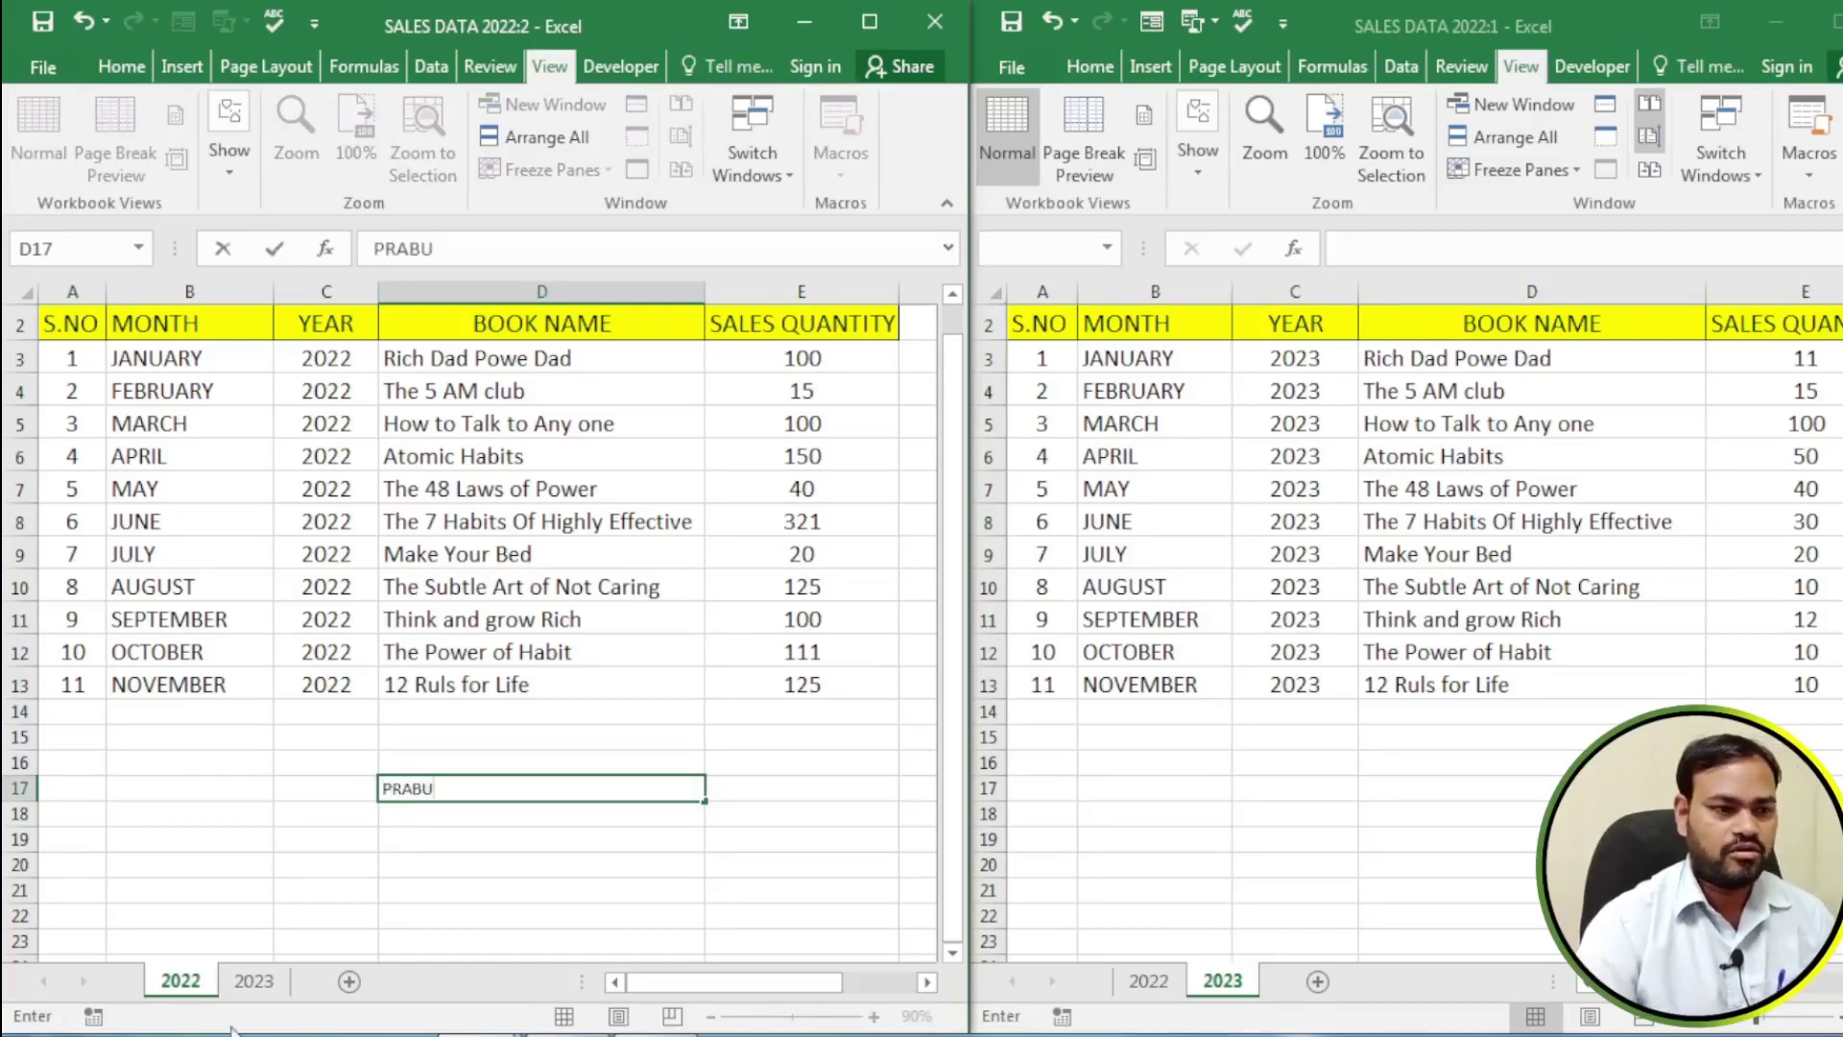
Link cell B17 of the 2023 sheet to D17 of the 2022 sheet with the formula ='2022'!D17 and check it
click(1137, 795)
click(1139, 794)
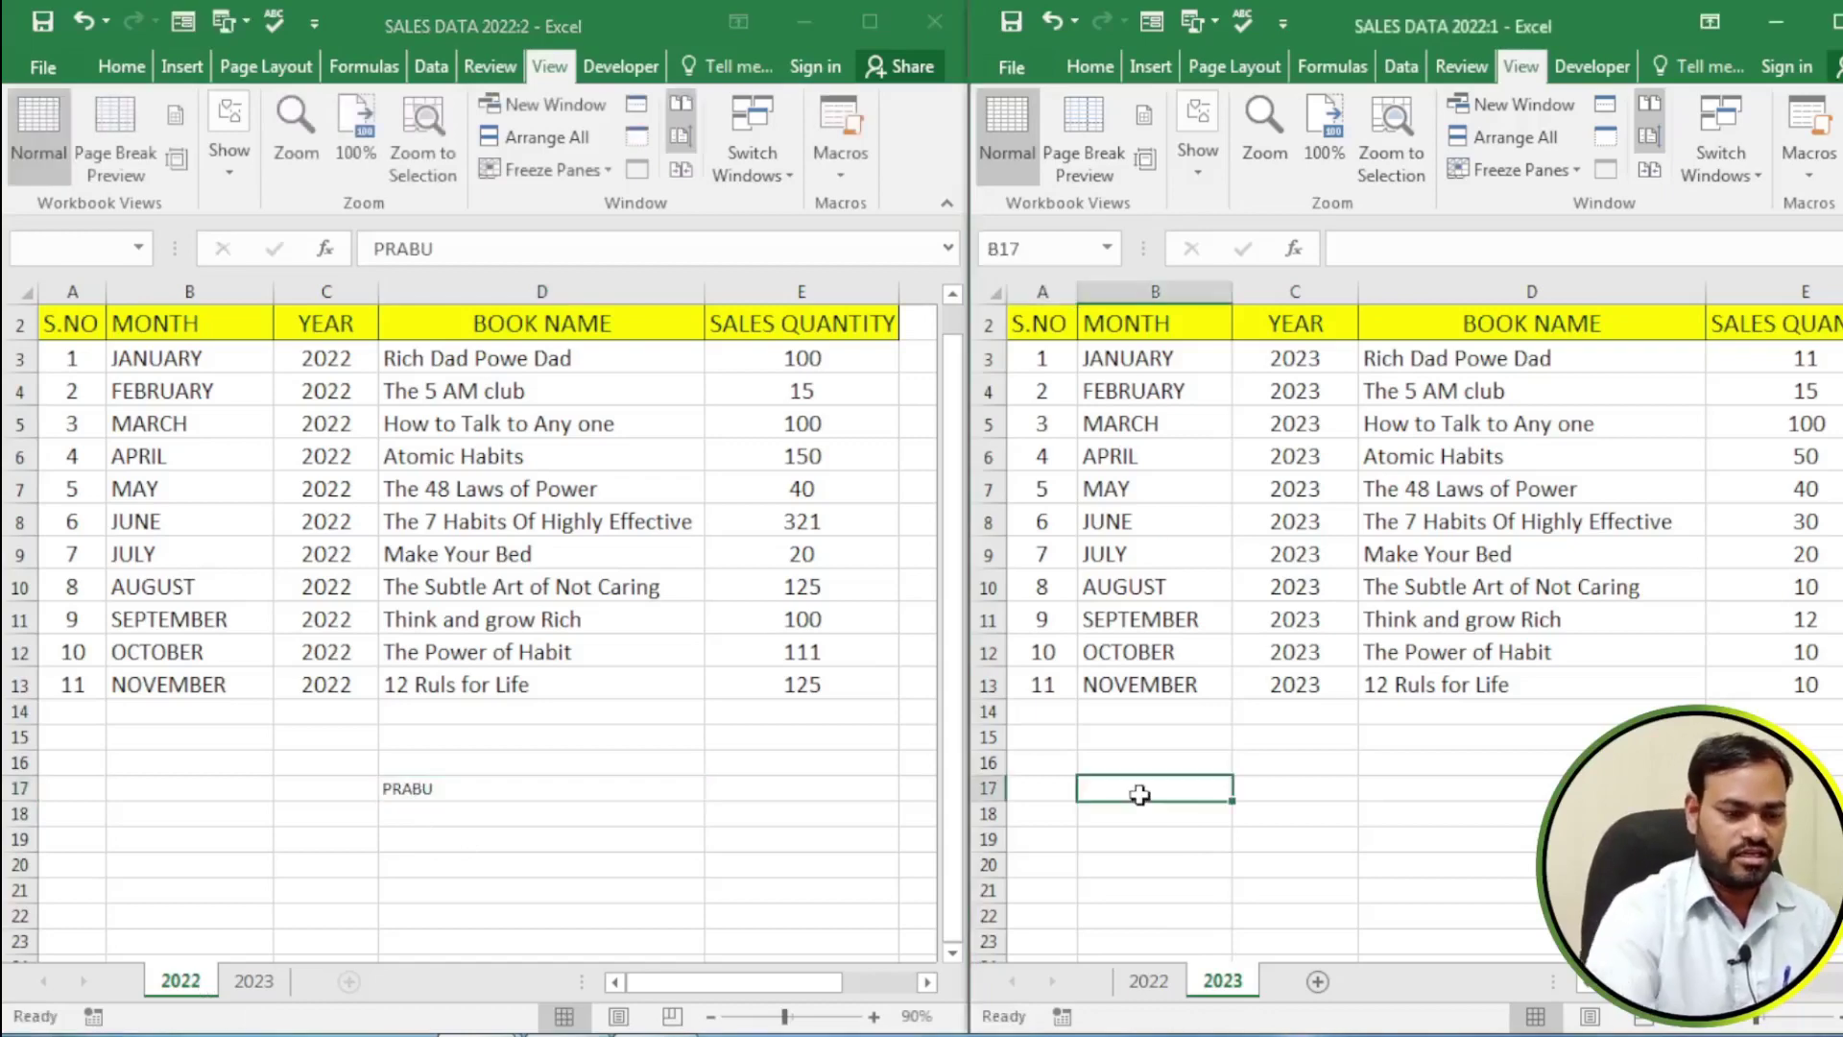
text(=)
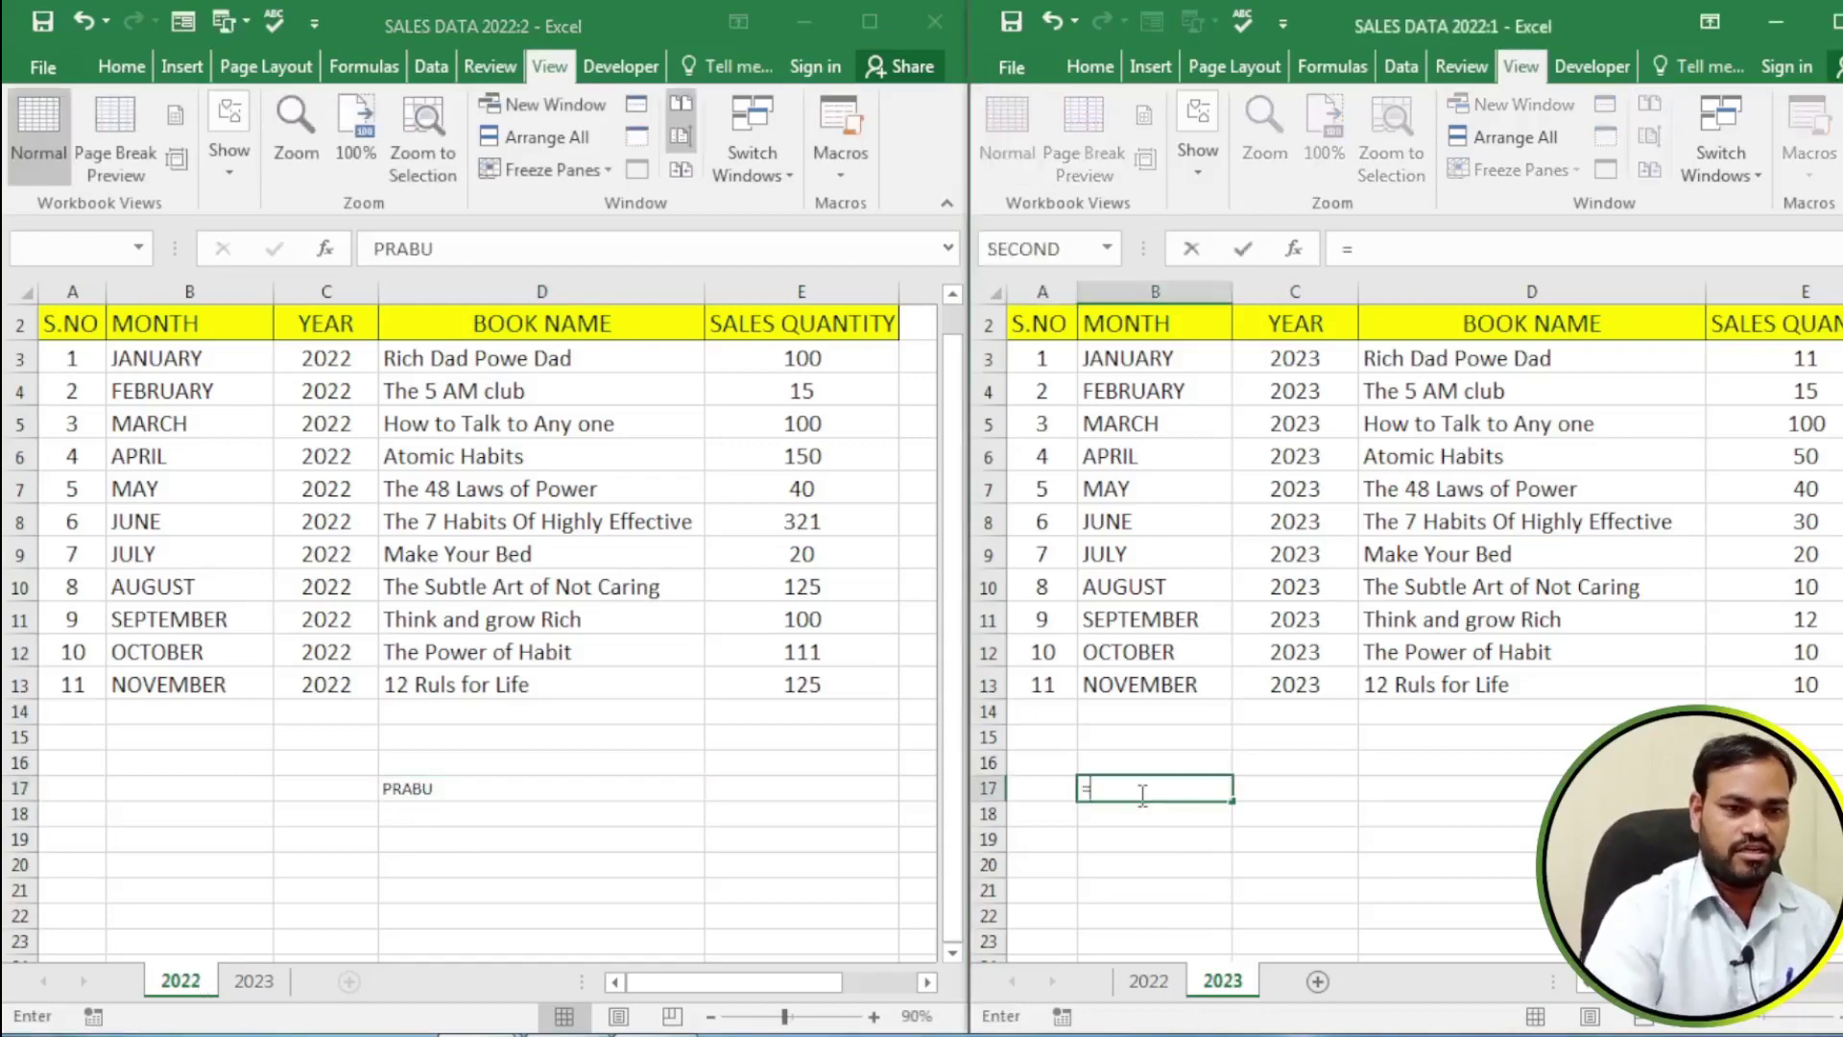
click(418, 799)
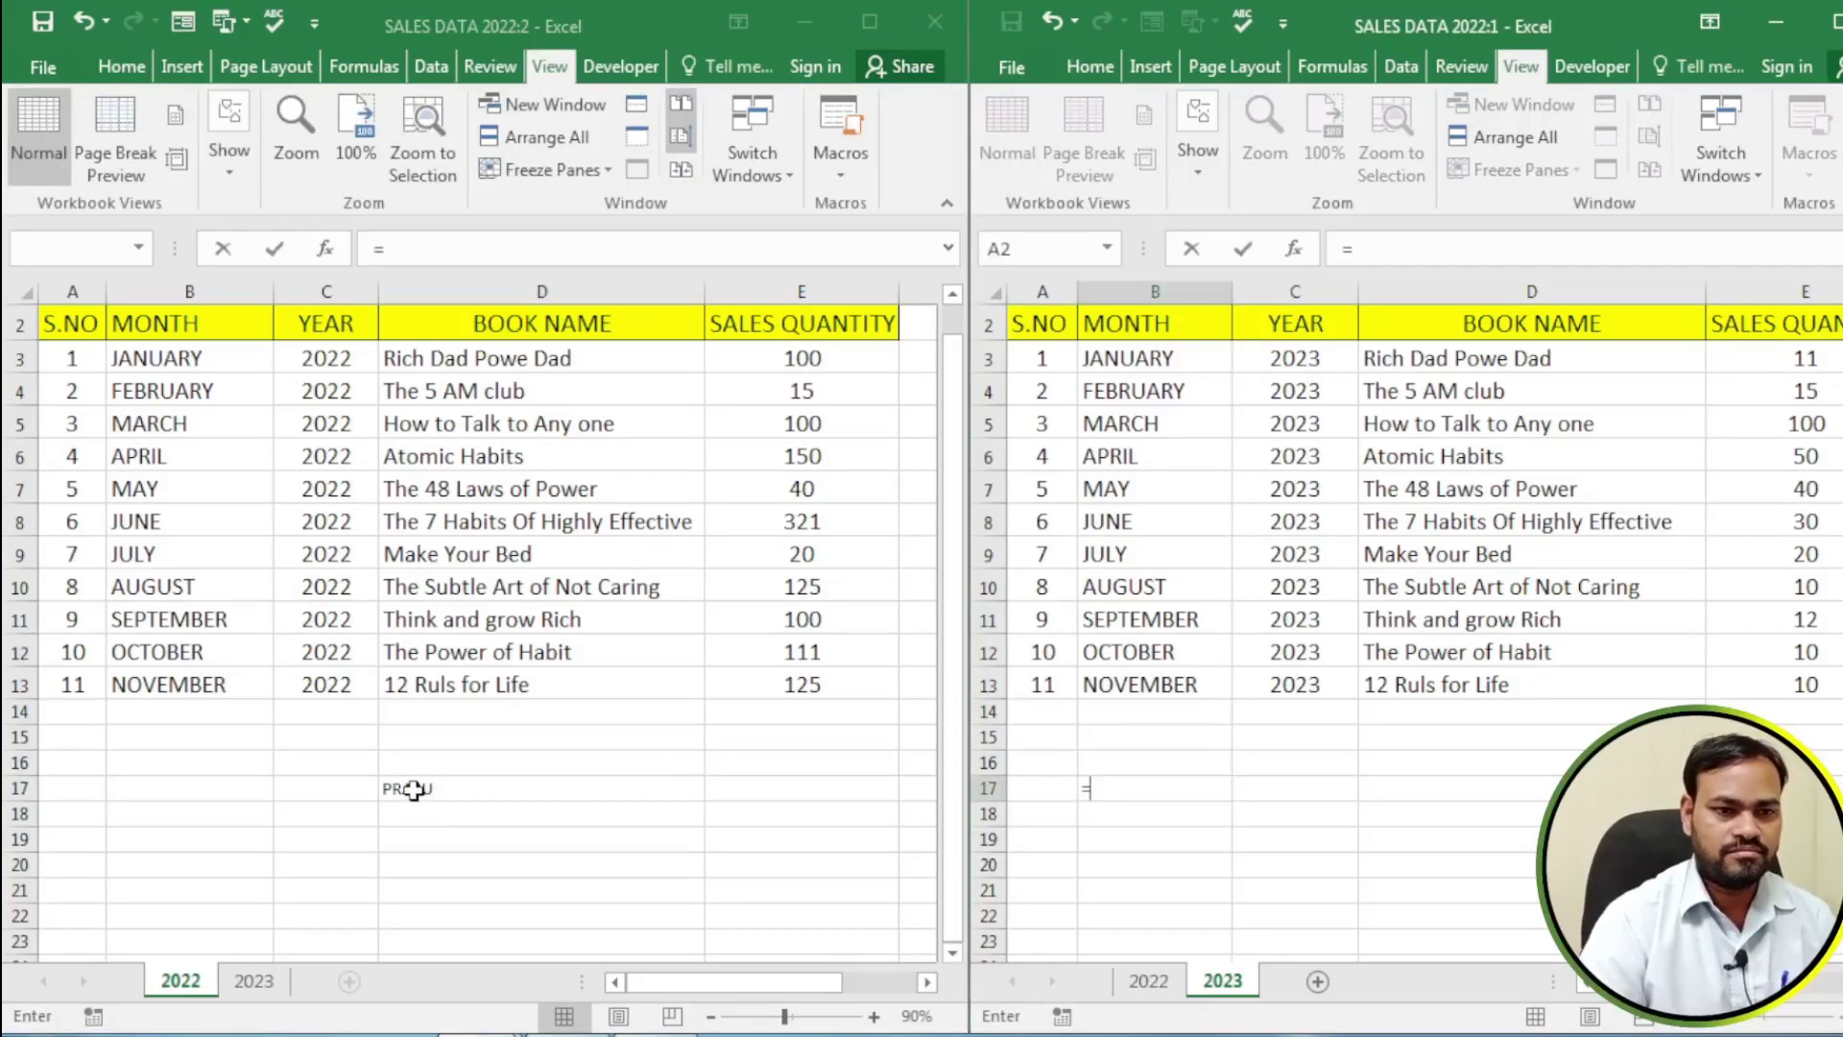
click(413, 789)
key(Return)
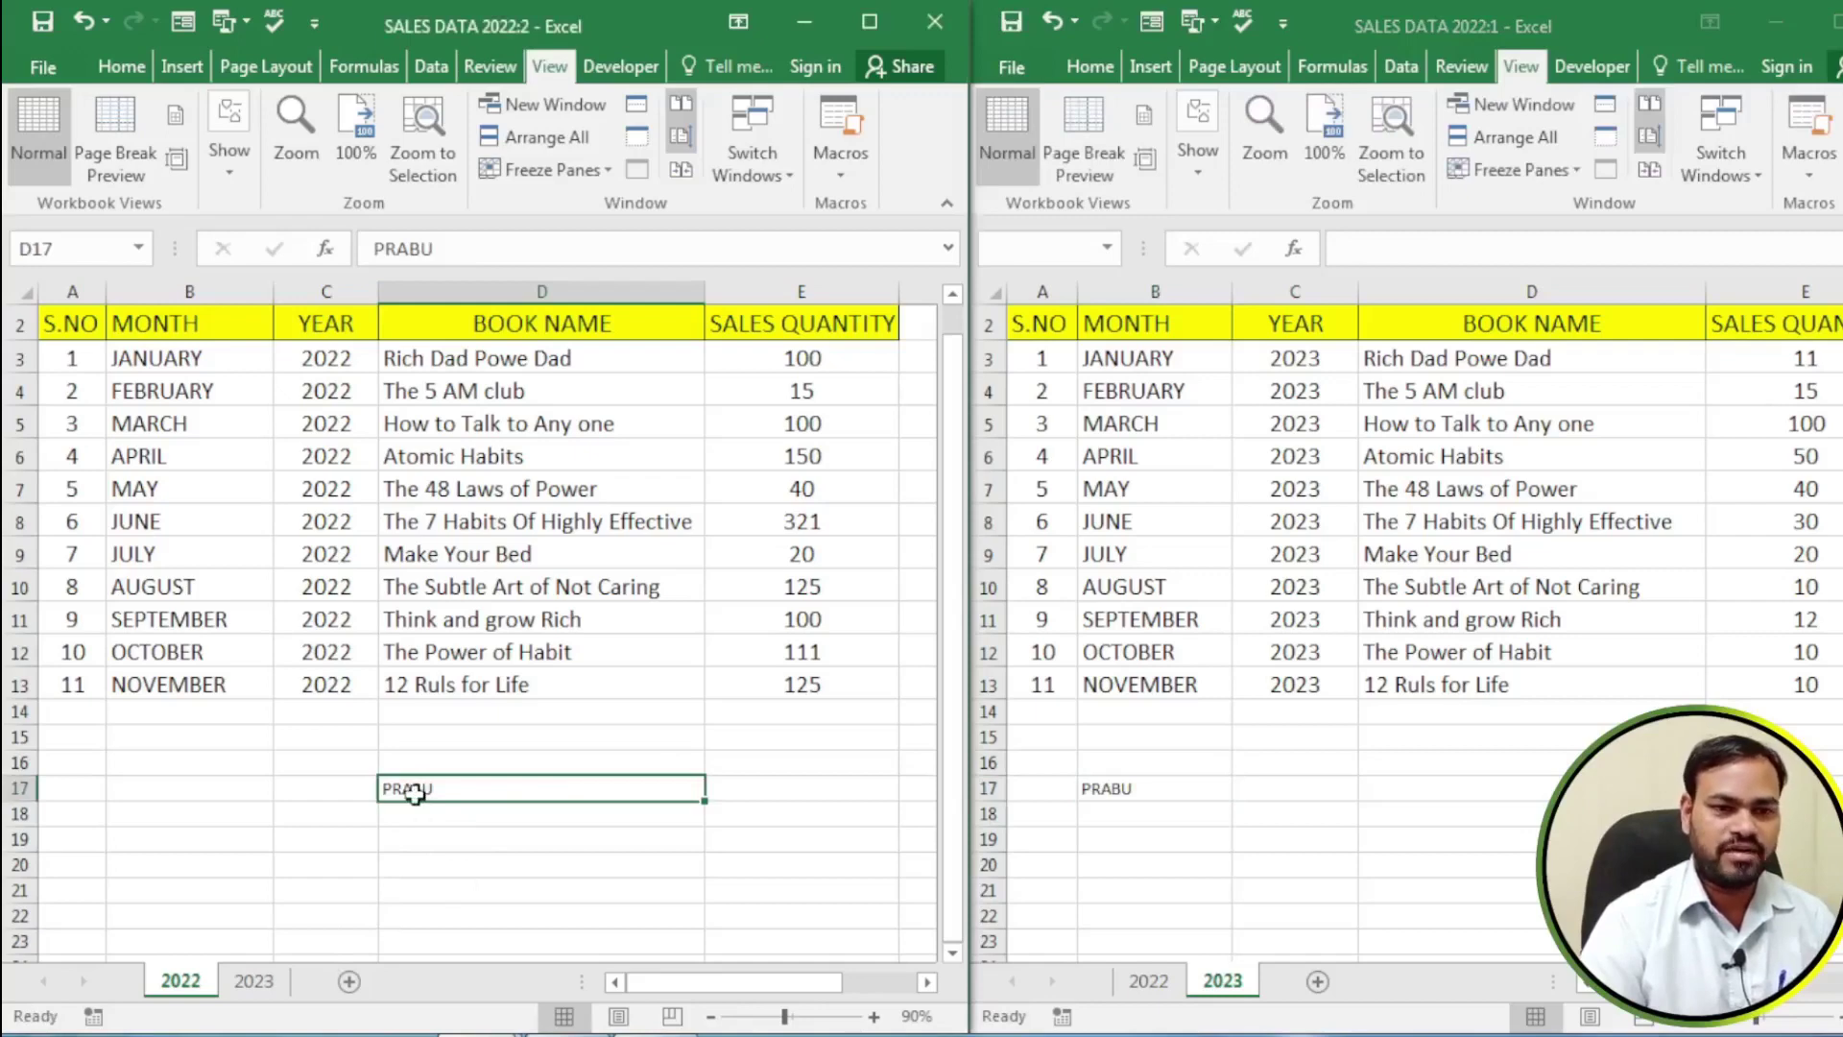
click(1180, 789)
click(1177, 788)
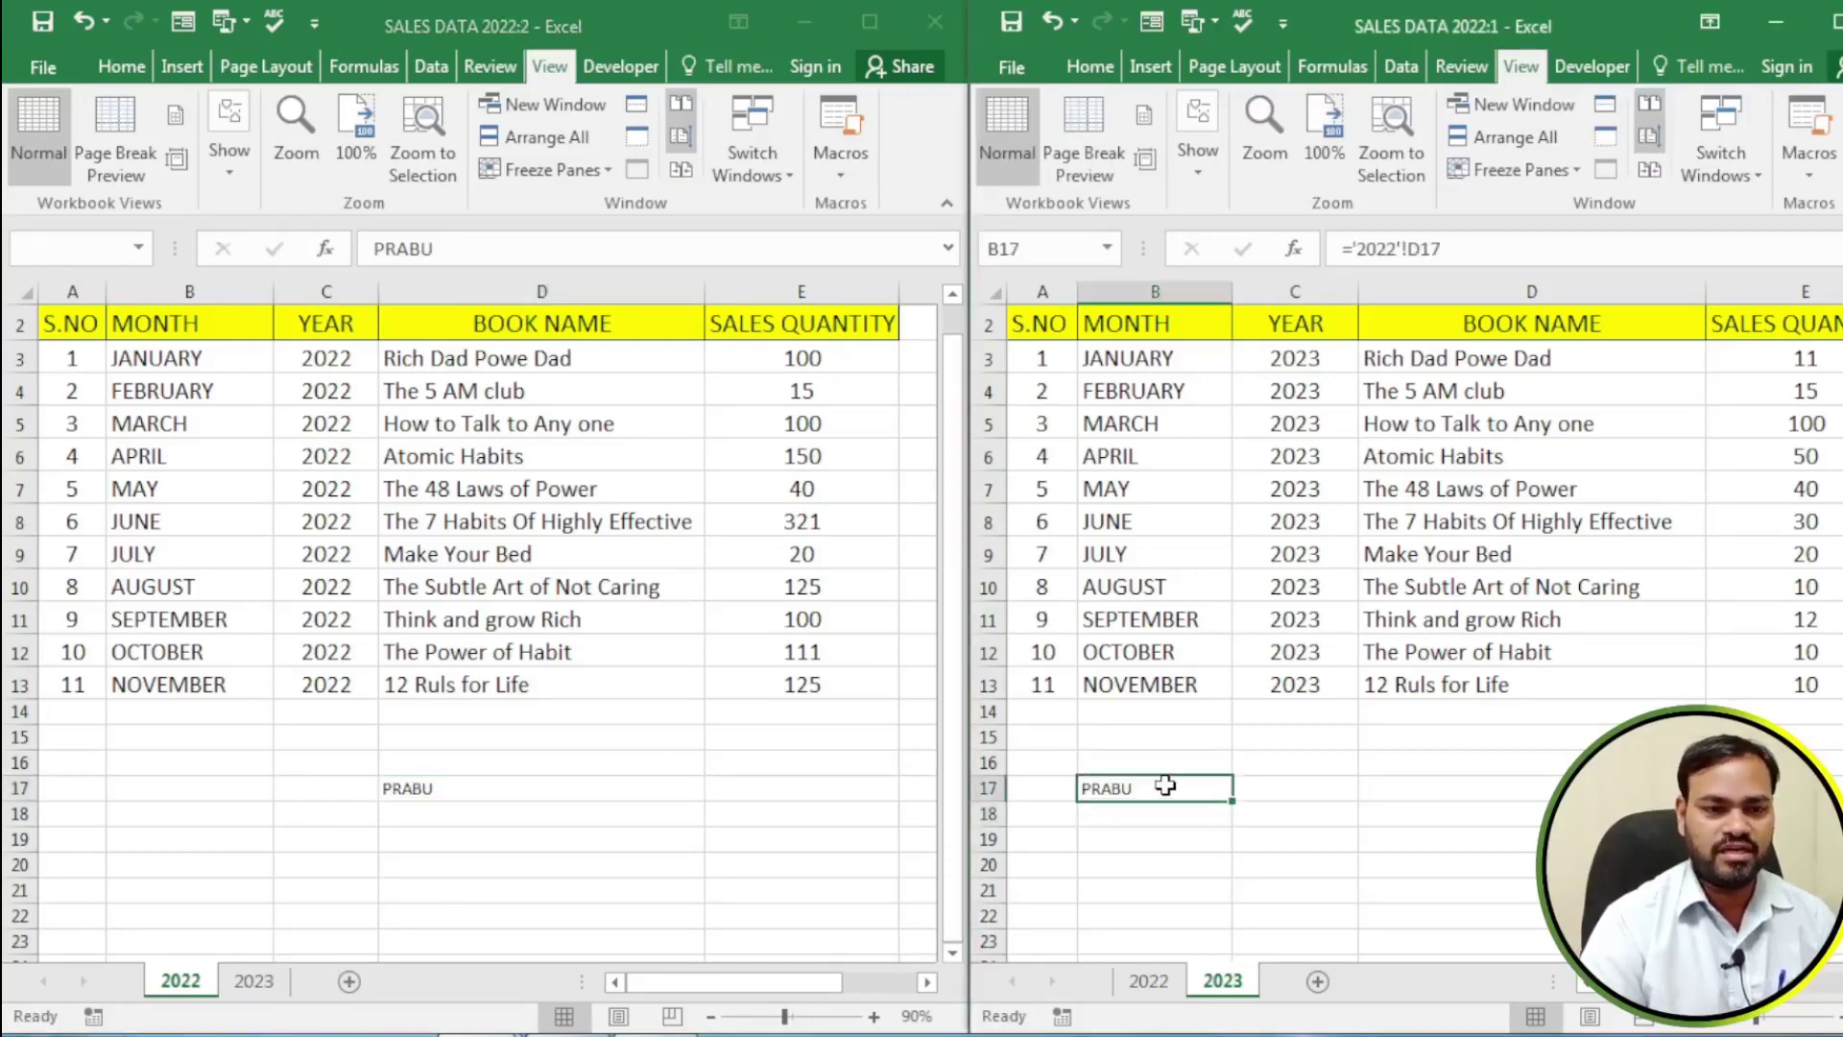
Replace the name in cell D17 of the 2022 sheet with a different first name in capitals
click(435, 789)
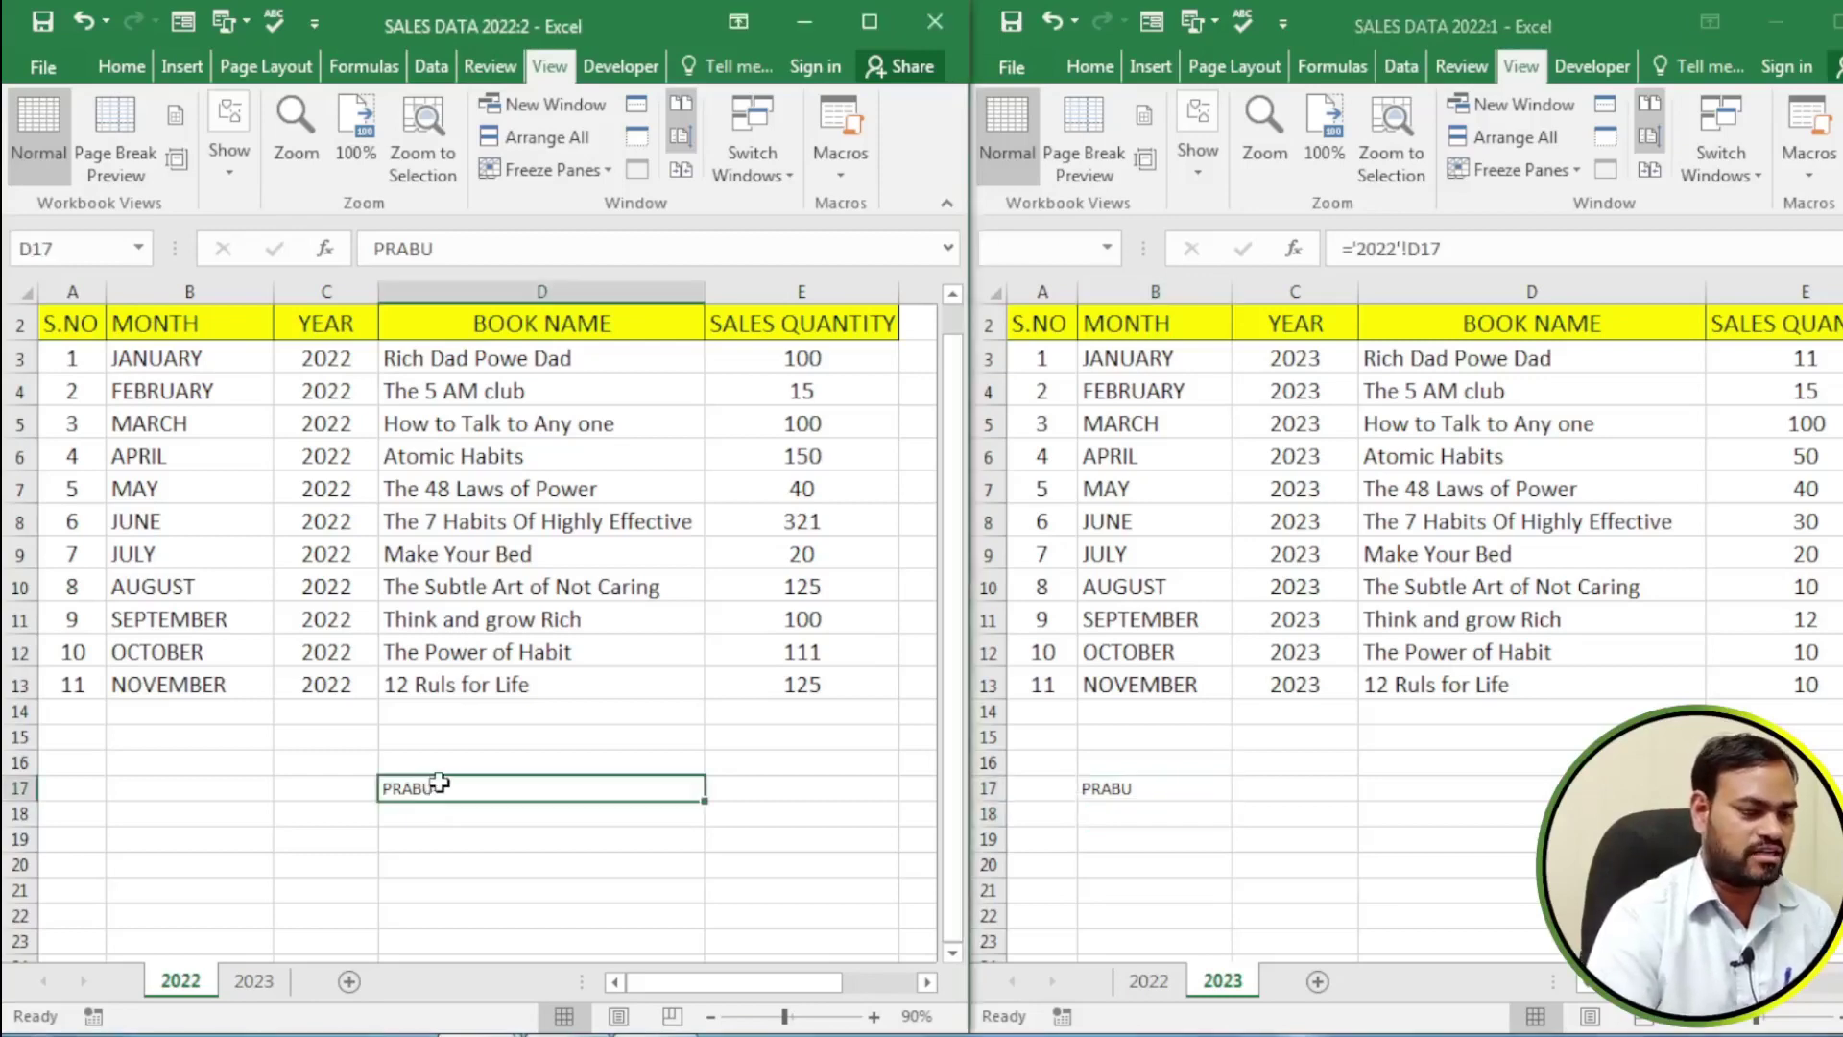
text(RAMESH)
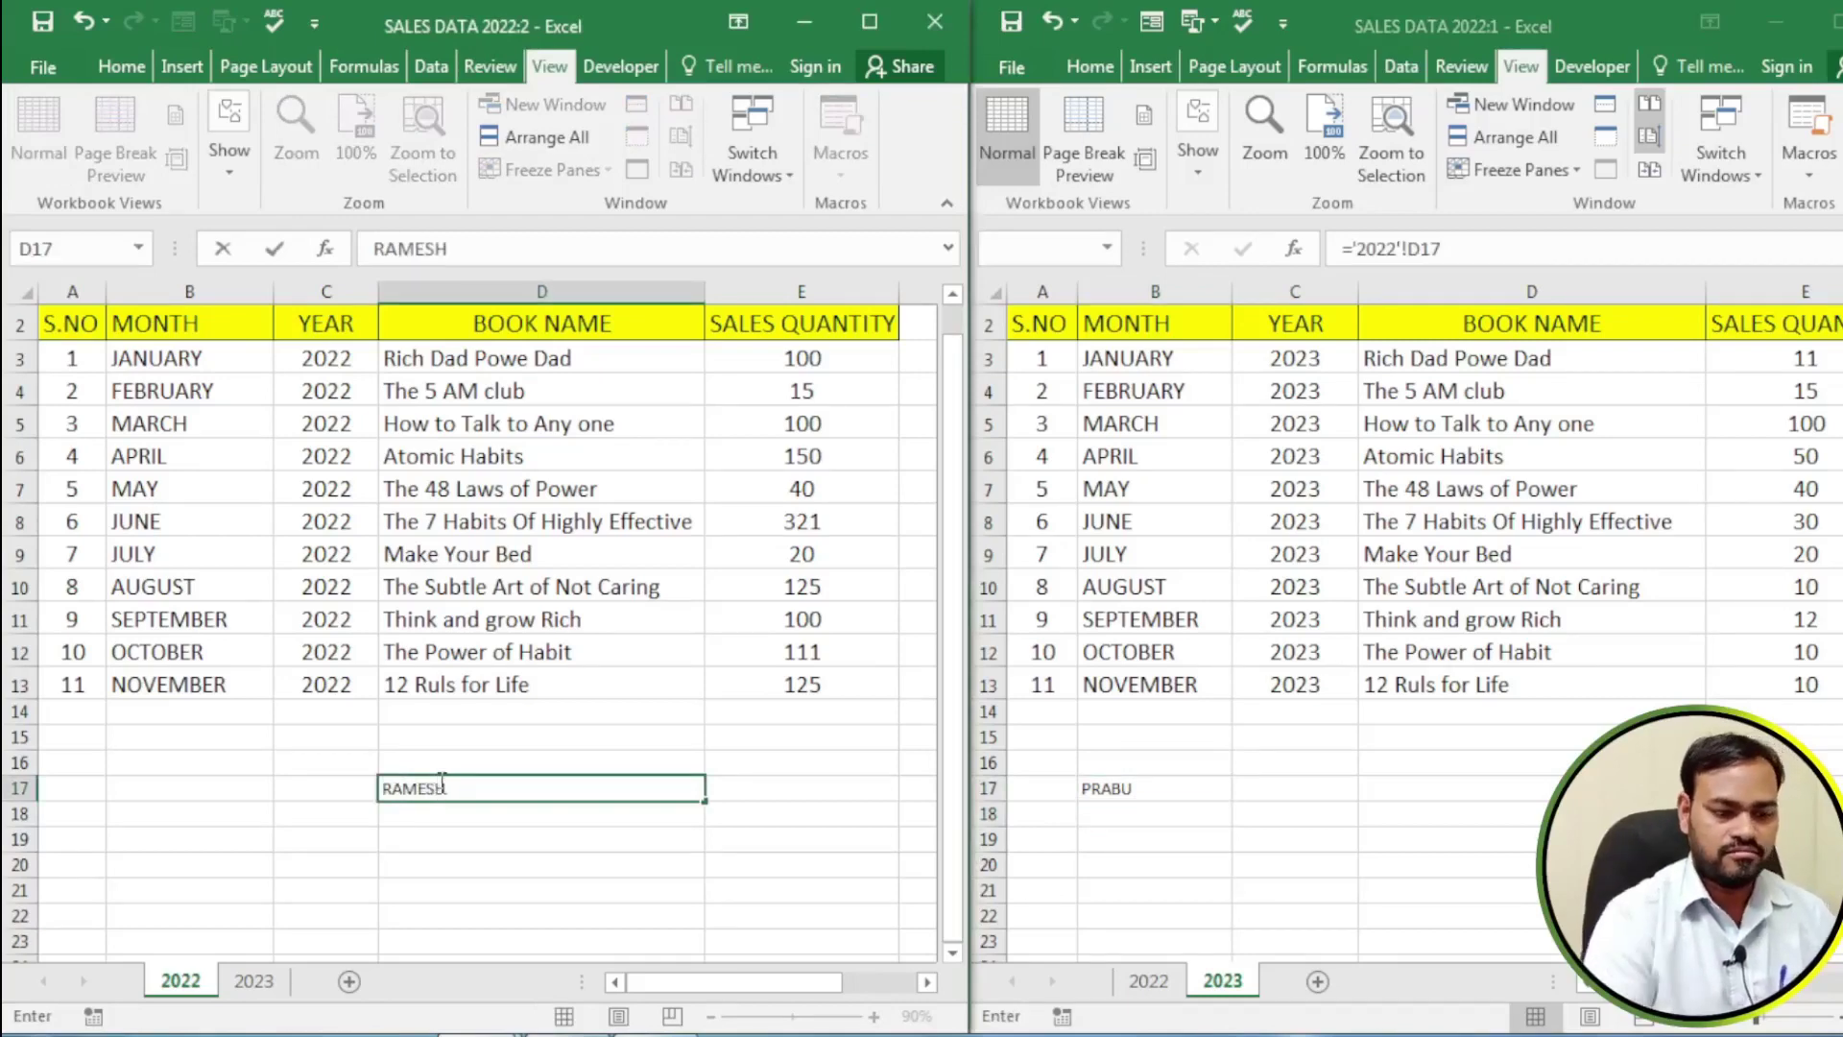
key(Return)
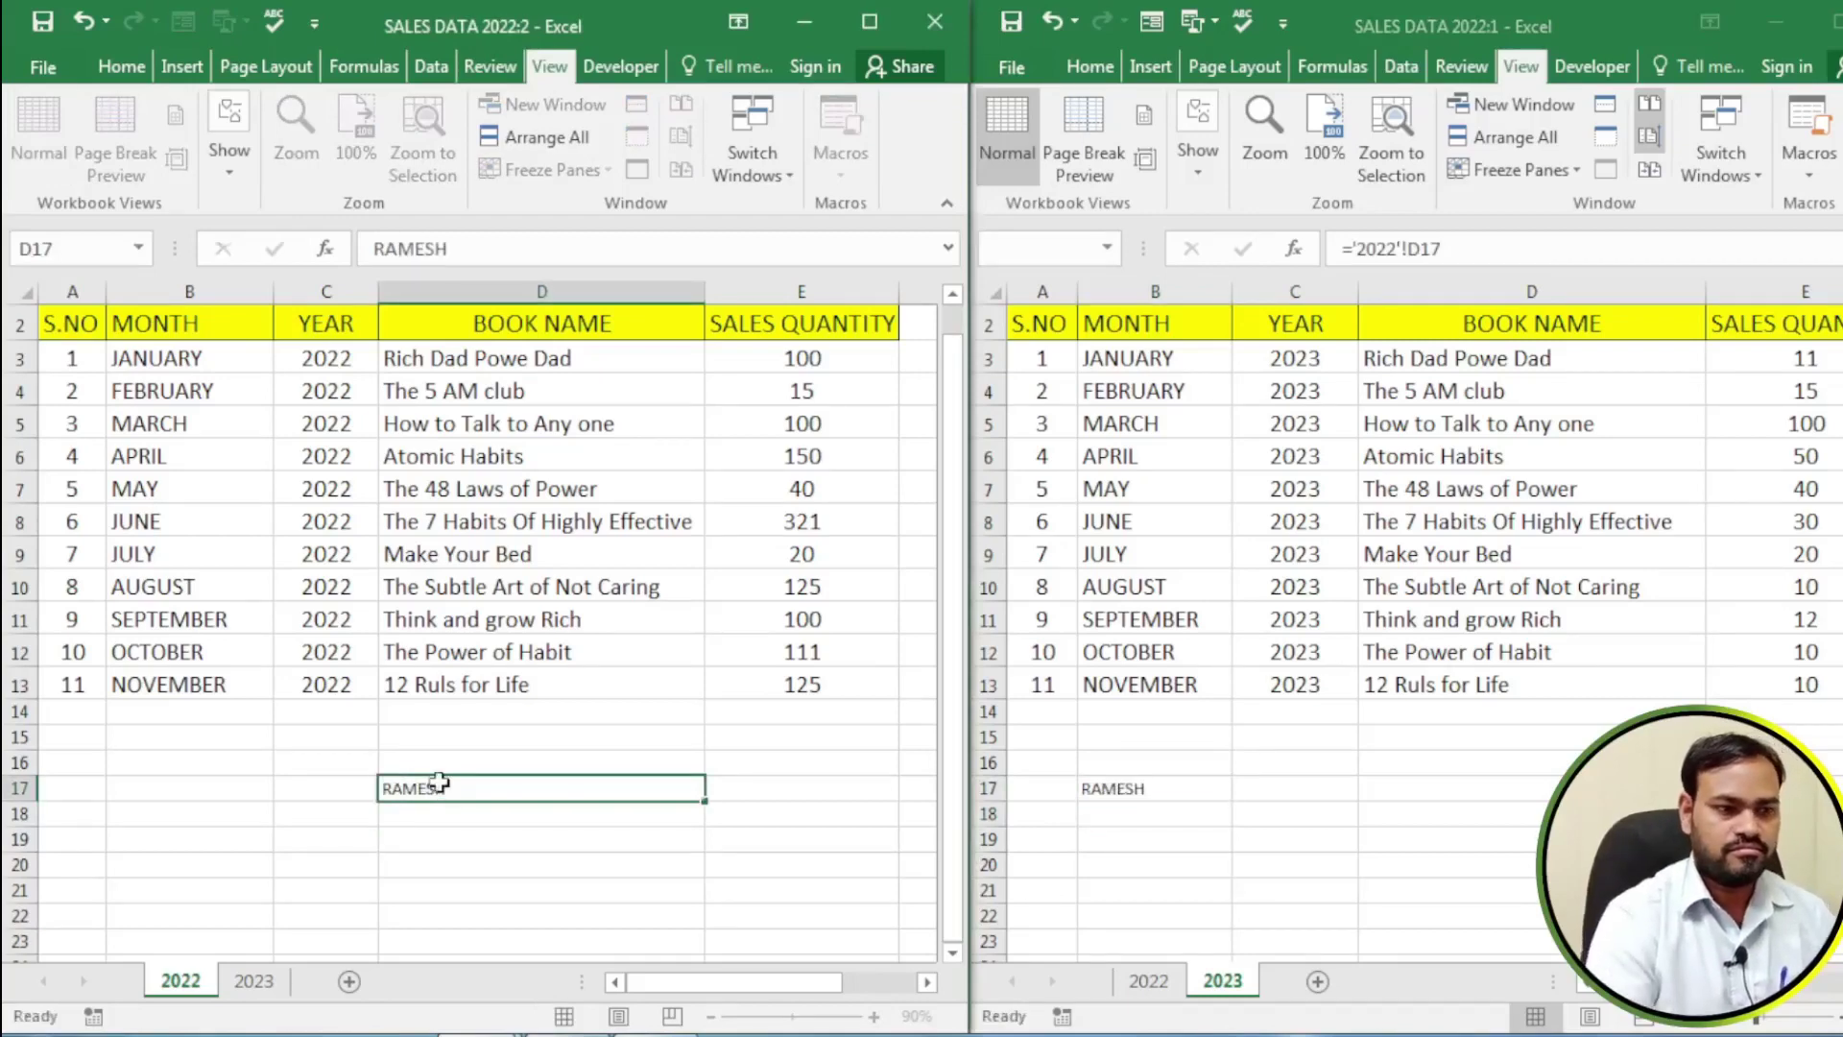